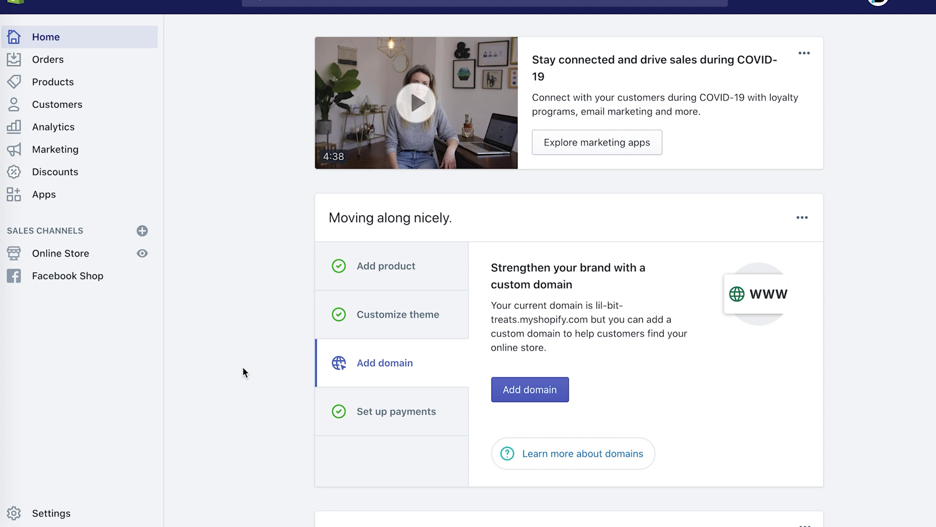
- Open Settings > Legal to view the empty refund, privacy, terms and shipping policy editors
left_click(42, 516)
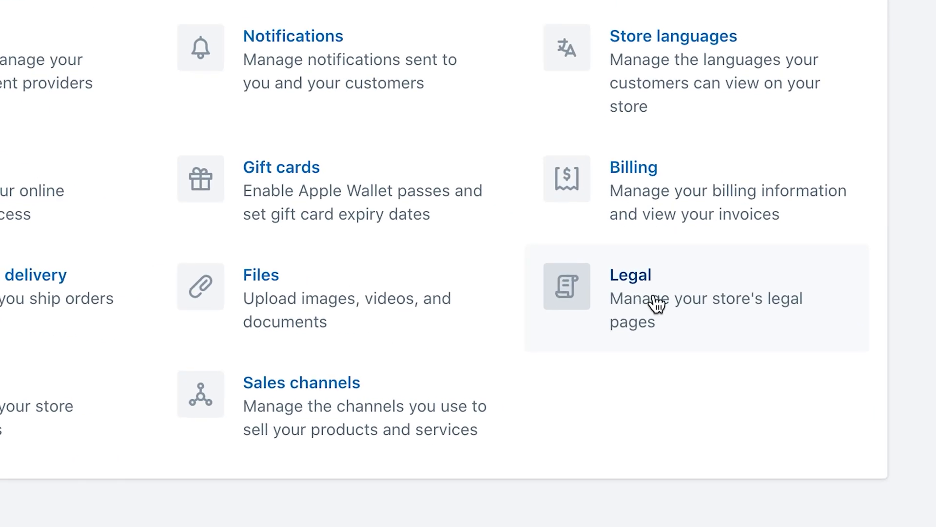
left_click(656, 304)
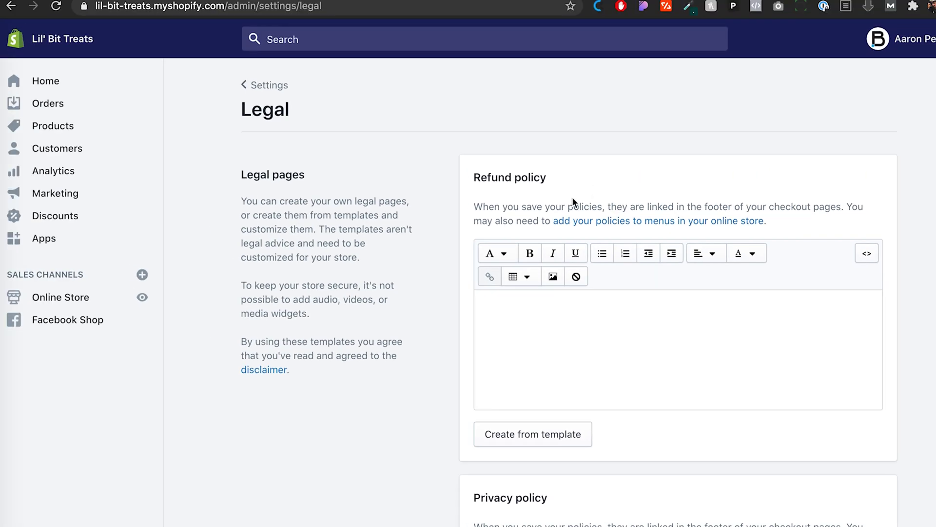
scroll(450, 264, "down", 5)
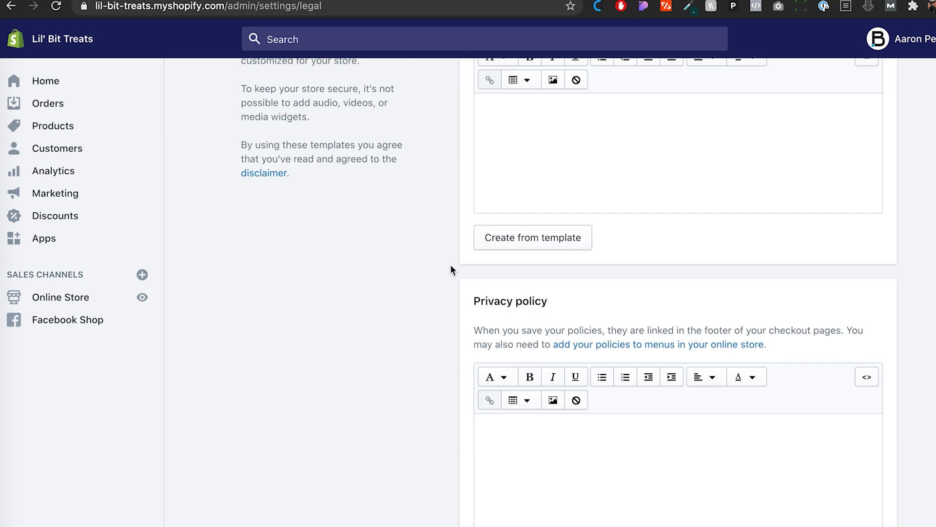
scroll(463, 275, "down", 3)
scroll(464, 279, "down", 2)
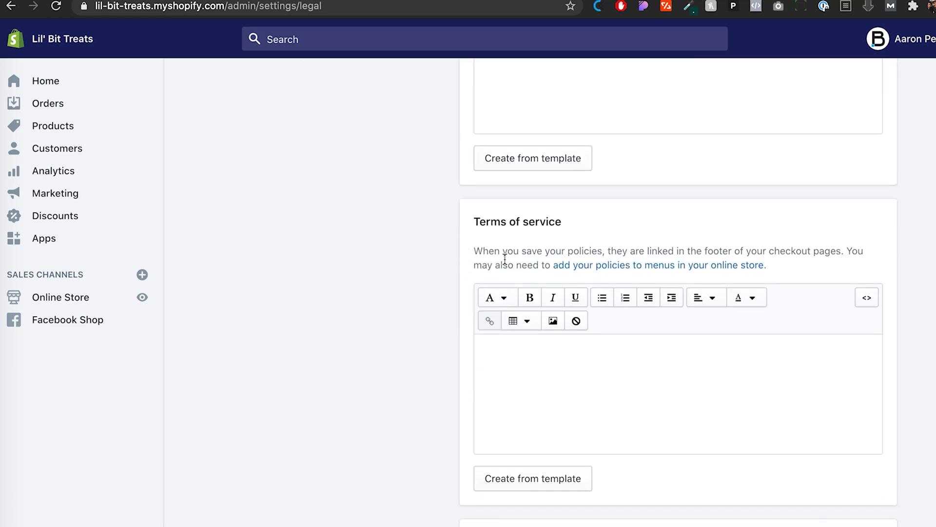
scroll(427, 286, "down", 5)
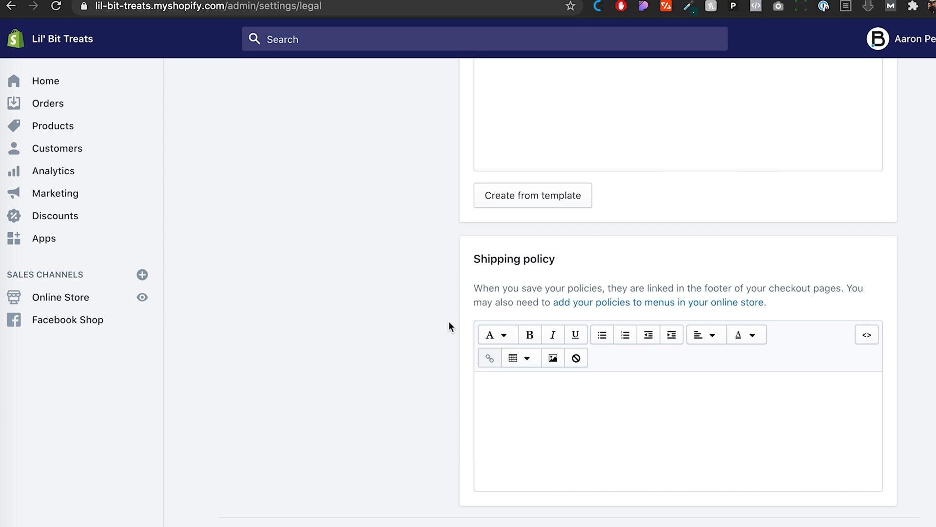
scroll(449, 321, "up", 2)
scroll(448, 321, "up", 3)
scroll(448, 321, "up", 4)
scroll(448, 321, "up", 2)
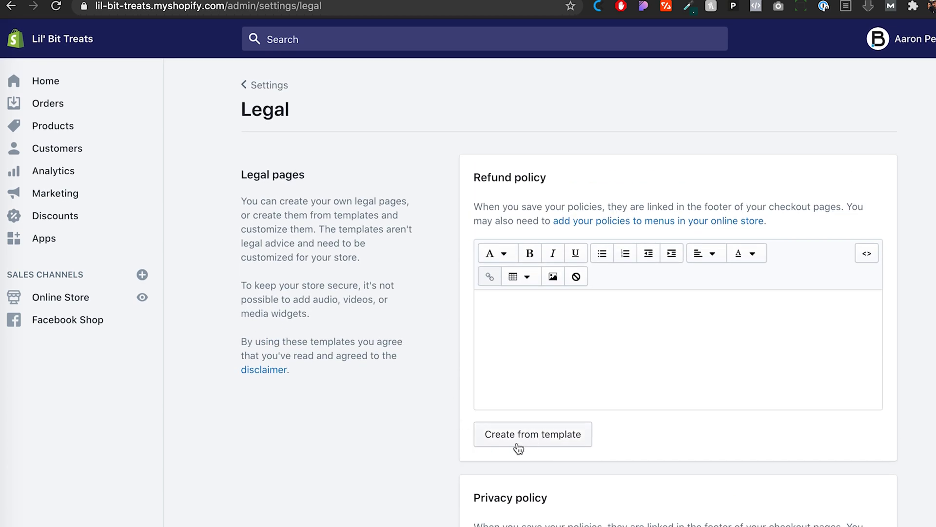
- Generate the refund policy from Shopify's 30-day return policy template
left_click(542, 436)
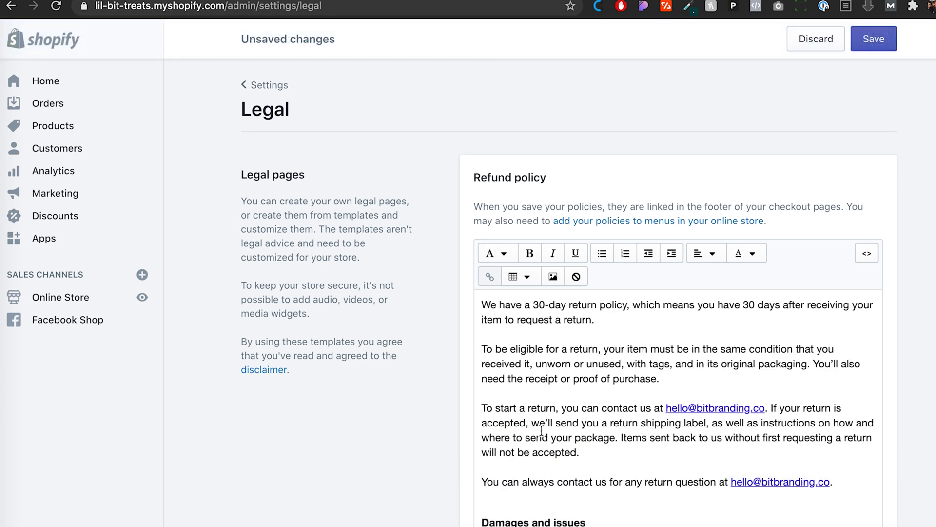
scroll(869, 312, "down", 1)
scroll(869, 312, "down", 4)
scroll(869, 313, "up", 5)
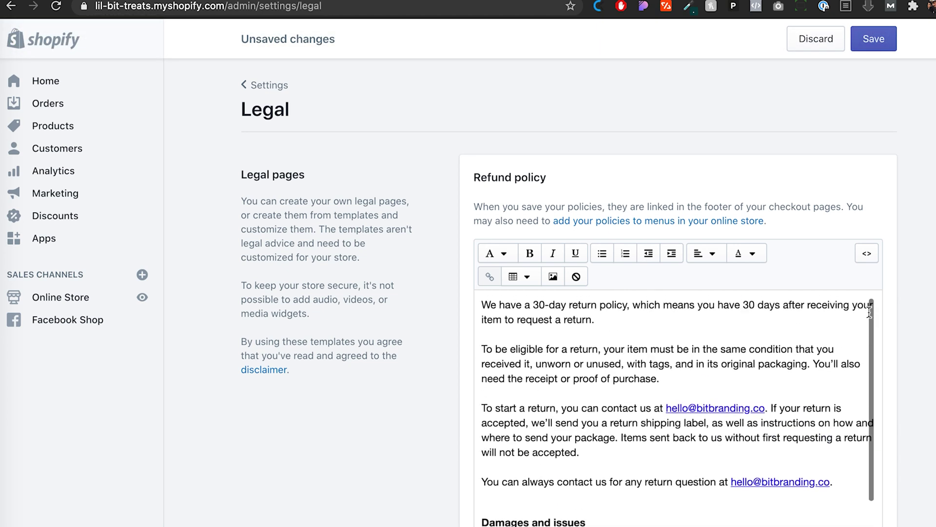
scroll(442, 345, "down", 3)
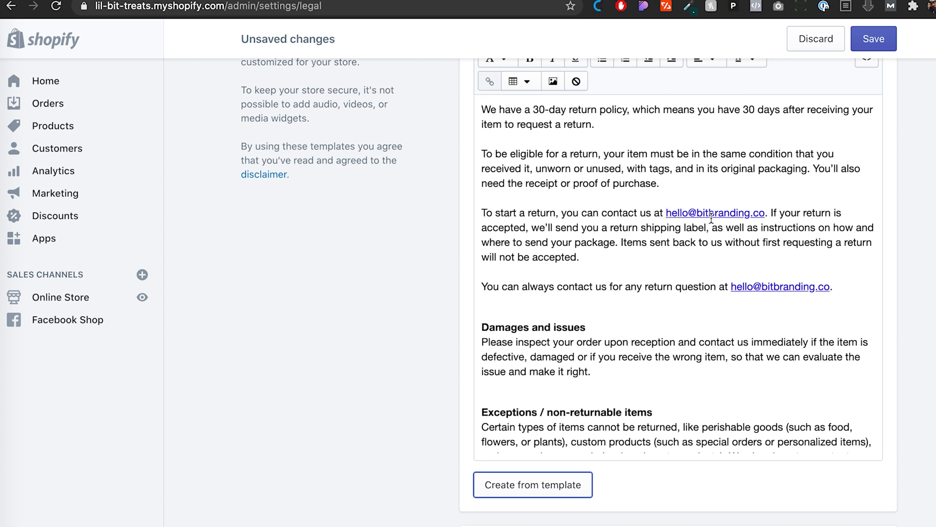
scroll(537, 280, "down", 5)
scroll(538, 280, "down", 1)
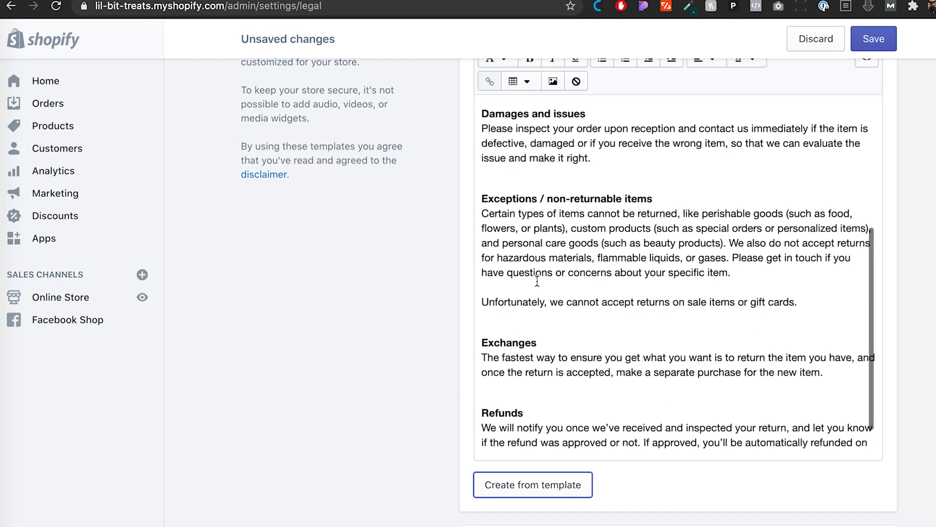
scroll(536, 280, "down", 1)
scroll(643, 365, "up", 3)
scroll(644, 364, "up", 3)
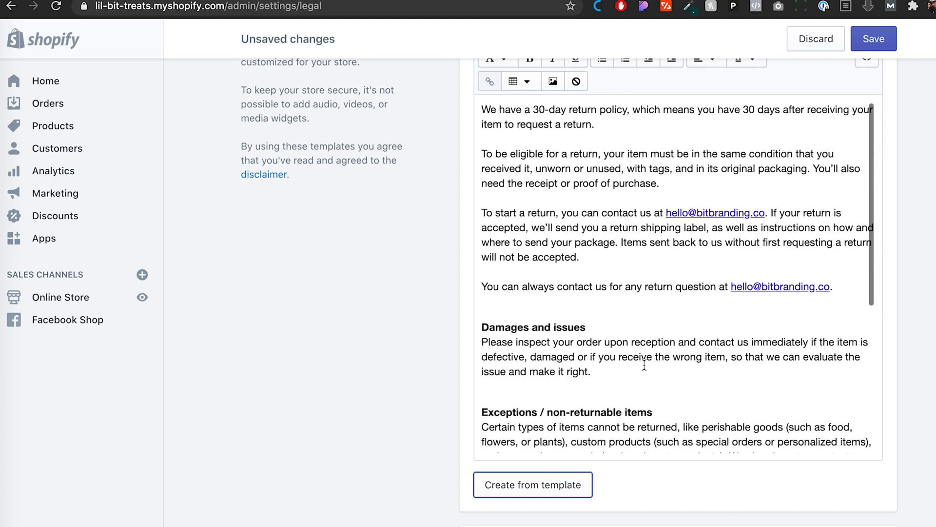
scroll(437, 254, "up", 2)
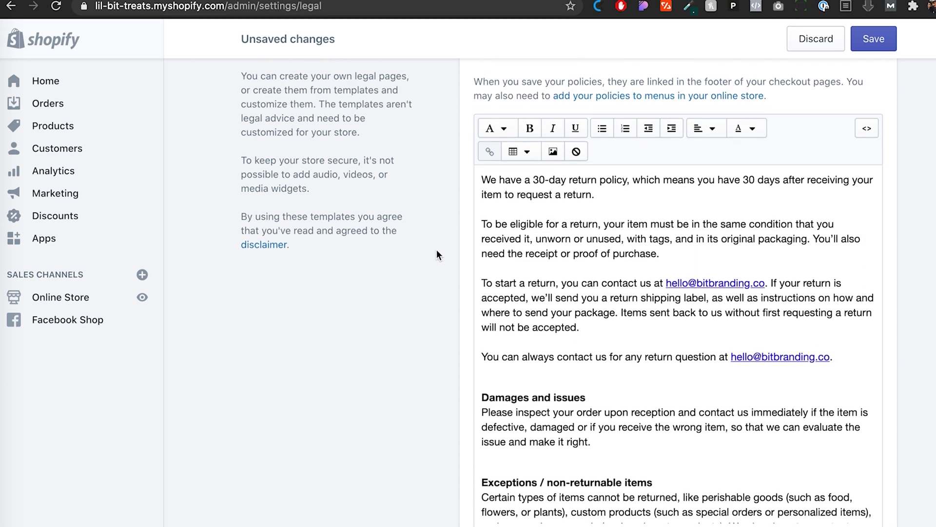
scroll(436, 254, "down", 3)
scroll(436, 255, "down", 3)
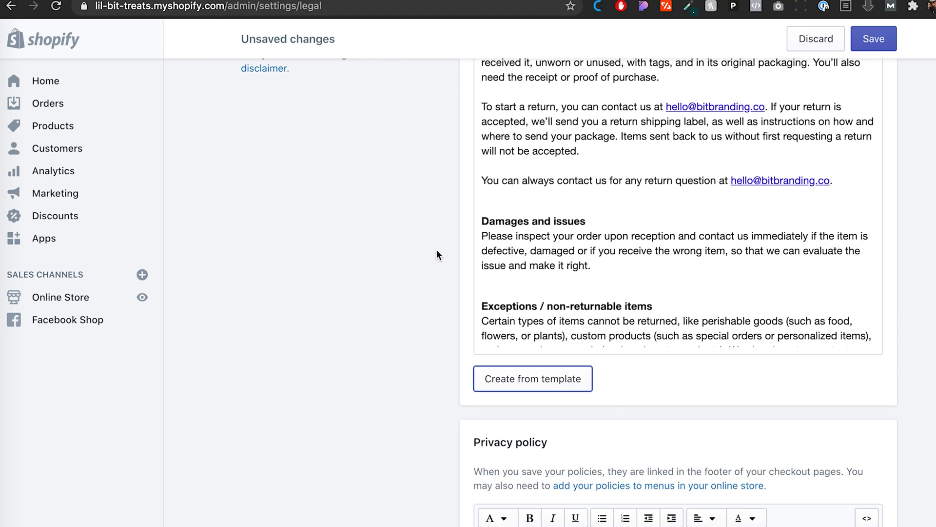
scroll(437, 254, "down", 3)
scroll(437, 255, "down", 3)
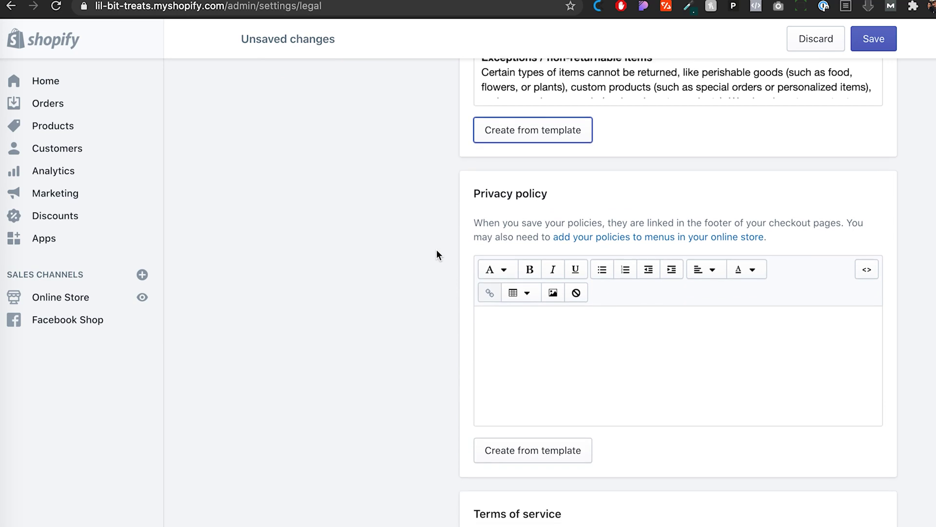
- Generate the privacy policy from Shopify's template, with its bracketed placeholders
left_click(514, 451)
scroll(438, 323, "up", 2)
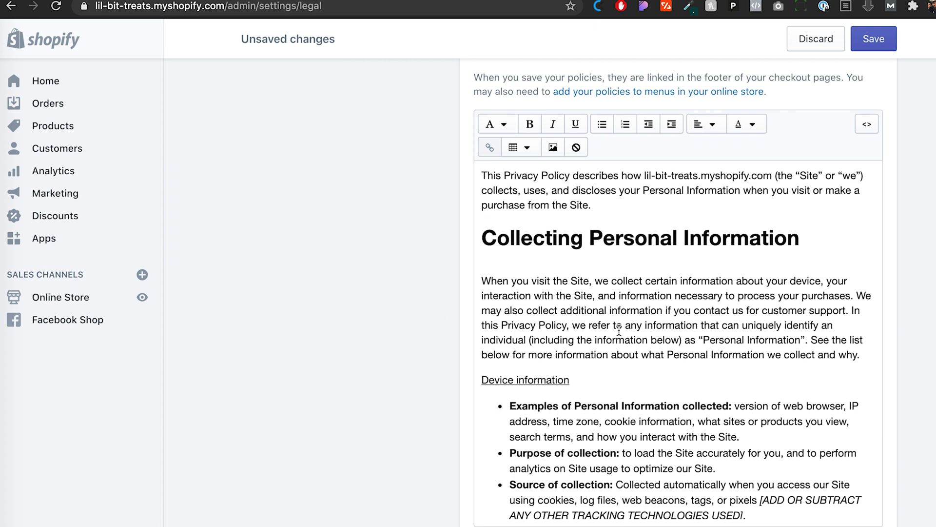
scroll(603, 381, "down", 1)
scroll(614, 359, "down", 5)
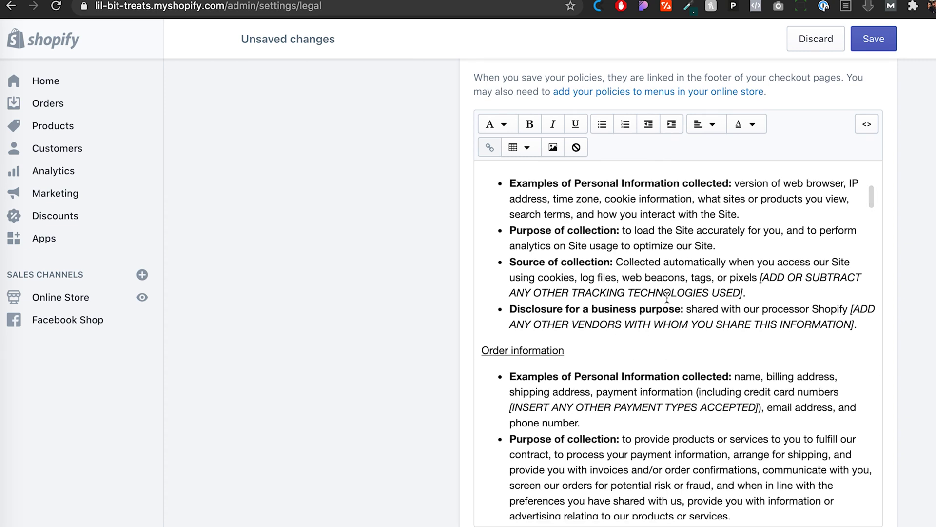
scroll(666, 297, "down", 1)
scroll(667, 298, "down", 3)
scroll(667, 298, "down", 3)
scroll(667, 298, "down", 2)
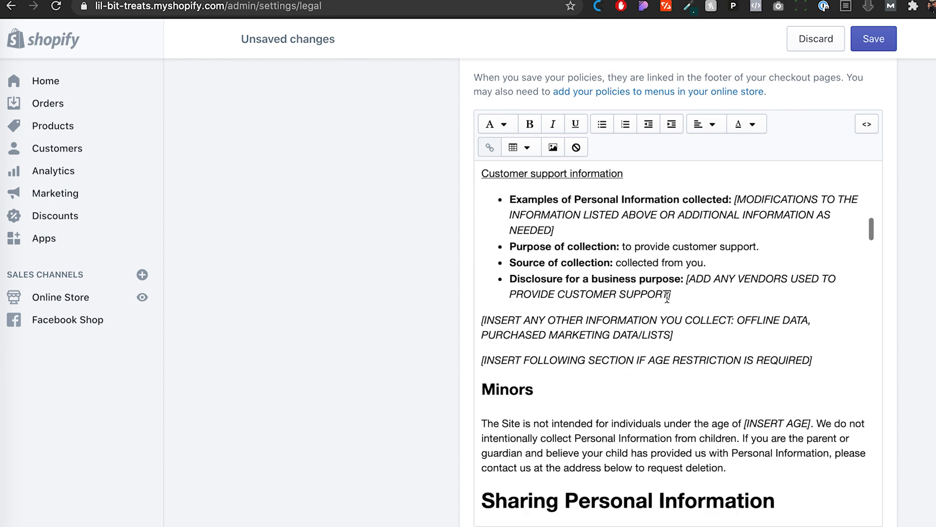
scroll(666, 297, "down", 2)
scroll(666, 297, "down", 2)
scroll(666, 298, "down", 3)
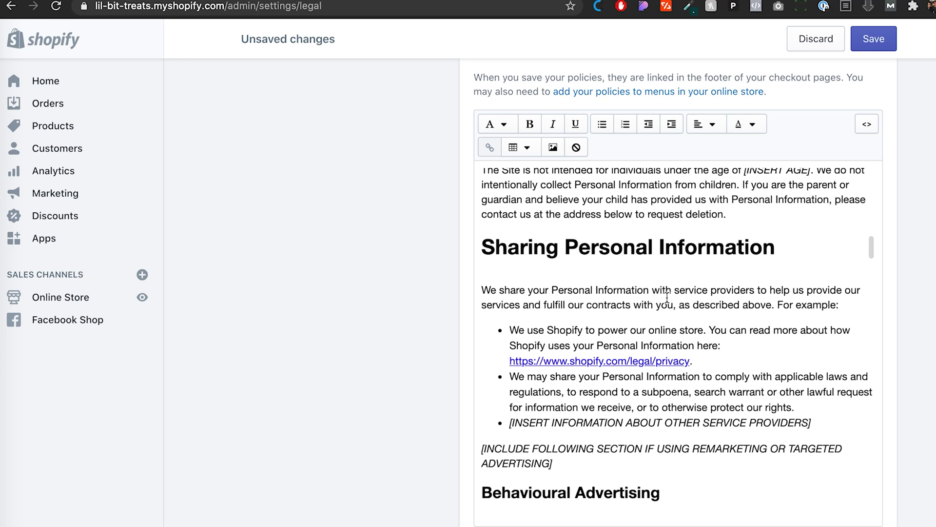
scroll(666, 297, "down", 3)
scroll(666, 297, "down", 3)
scroll(722, 278, "down", 5)
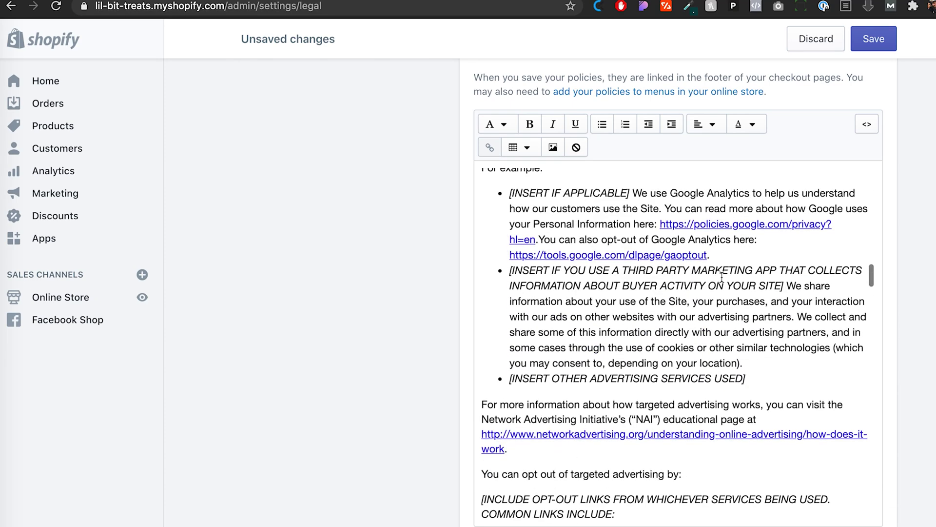
scroll(721, 278, "down", 3)
scroll(722, 278, "down", 3)
scroll(620, 323, "up", 10)
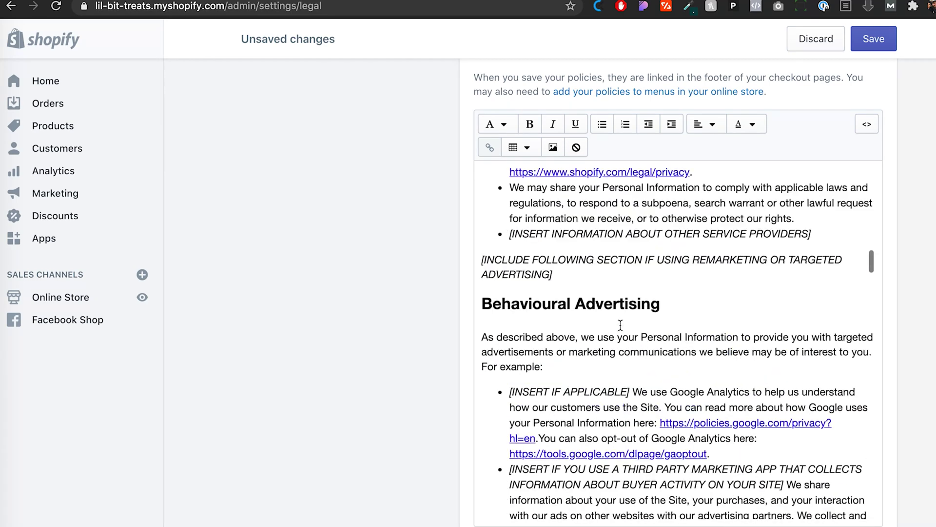
scroll(620, 324, "up", 5)
scroll(620, 324, "up", 2)
scroll(611, 219, "up", 3)
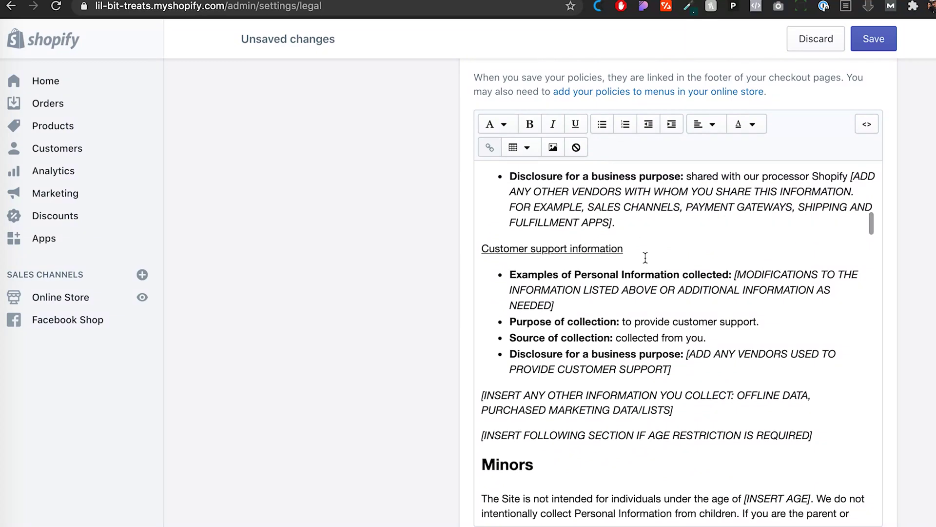
- Enter the store's Allen, Texas mailing address in the privacy policy's Contact paragraph
left_click(645, 258)
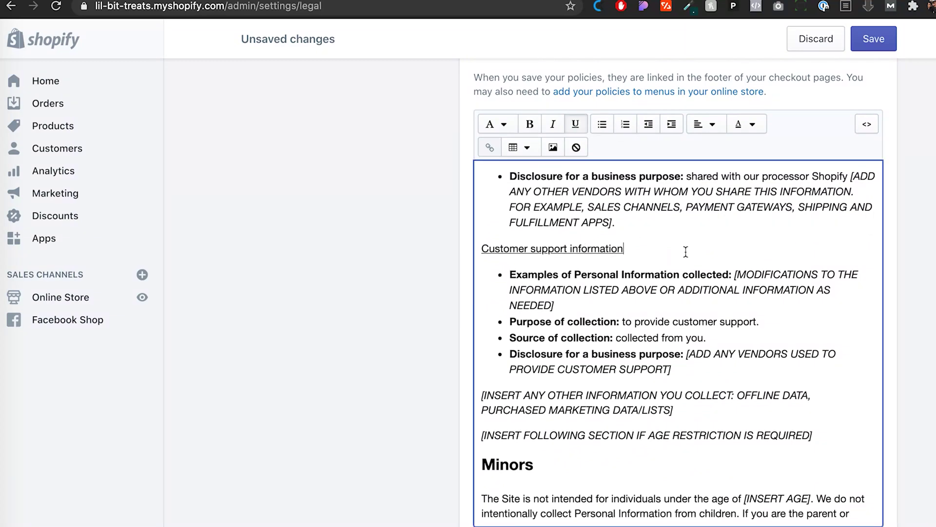
key("ctrl+f")
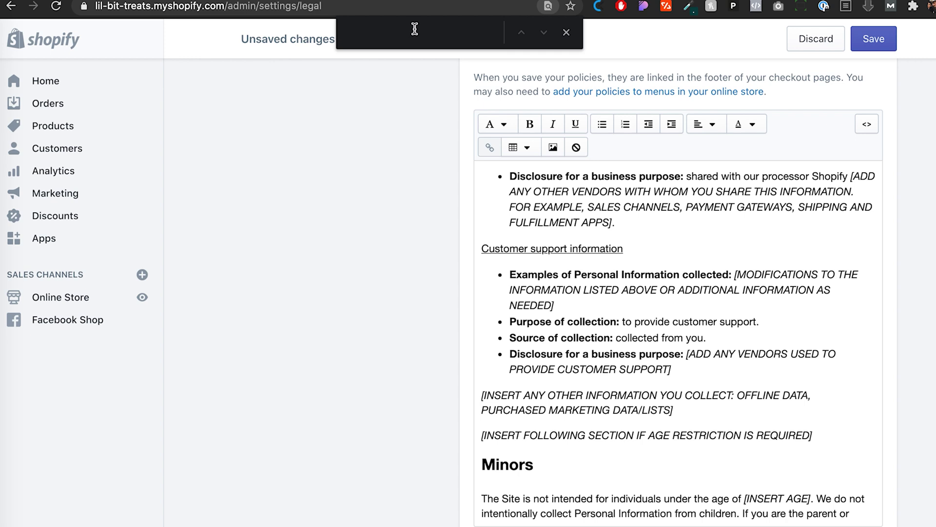
type("tx")
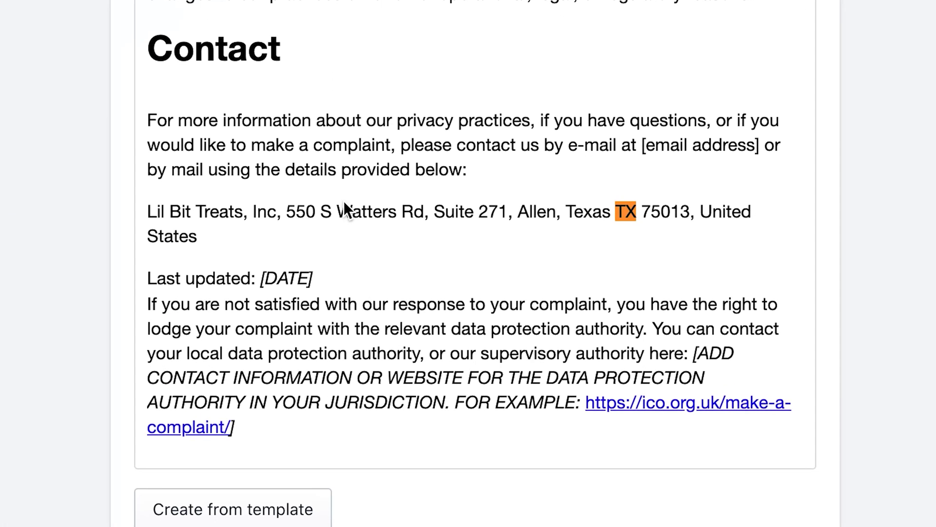
scroll(345, 210, "up", 3)
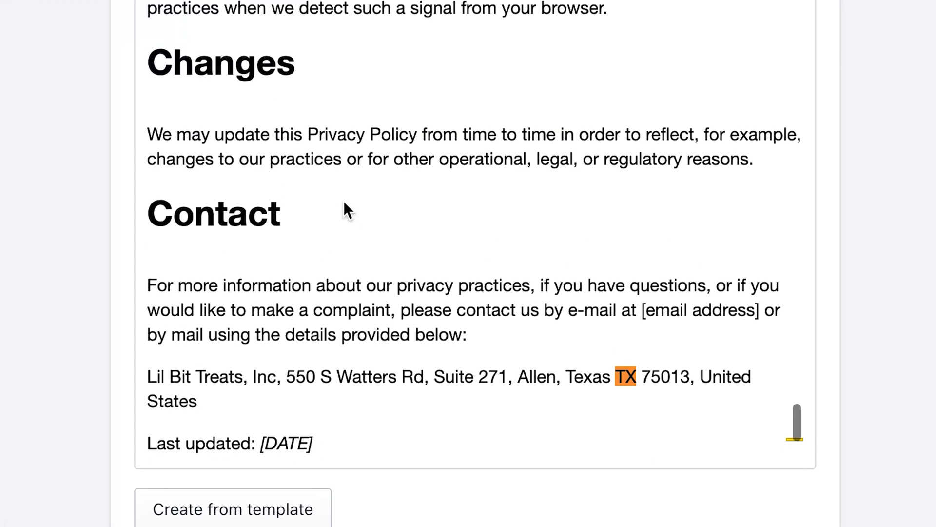
scroll(343, 209, "down", 3)
scroll(85, 144, "up", 2)
scroll(84, 144, "down", 3)
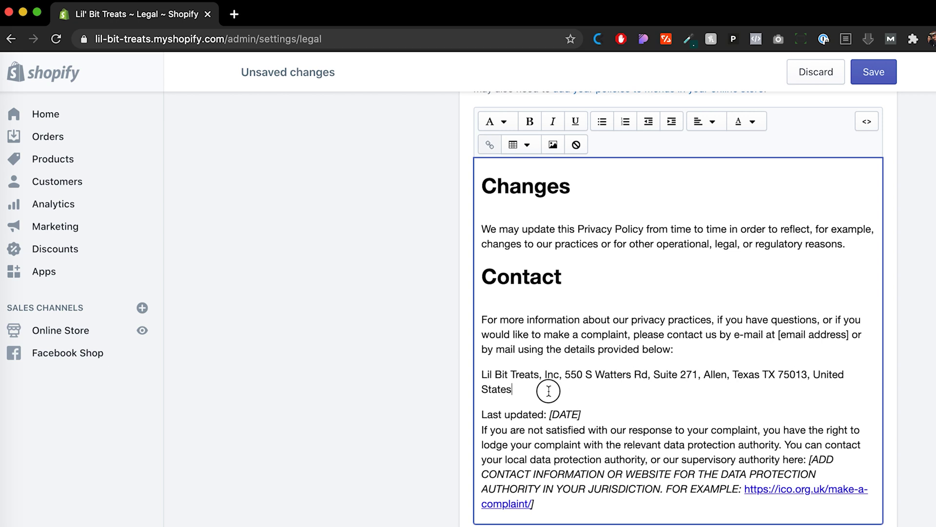
- Delete the street address after 'Inc,' and the payment-types placeholder from the privacy policy
left_click_drag(556, 383, 563, 375)
key("BackSpace")
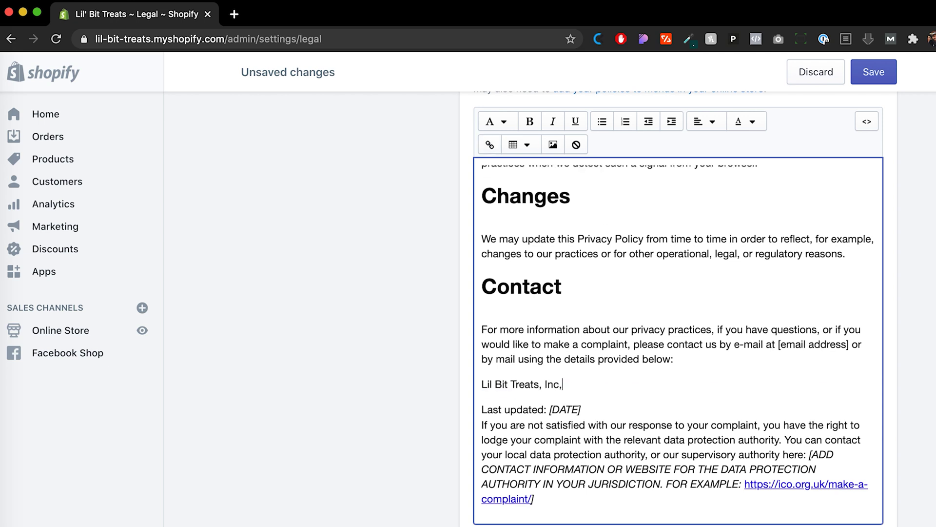
scroll(709, 302, "up", 2)
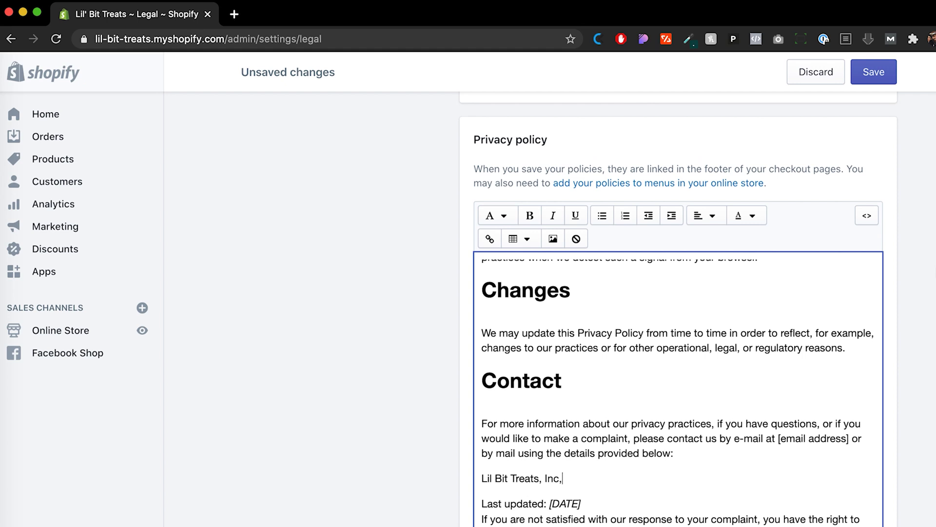
scroll(709, 302, "down", 3)
scroll(709, 302, "up", 1)
scroll(708, 302, "up", 2)
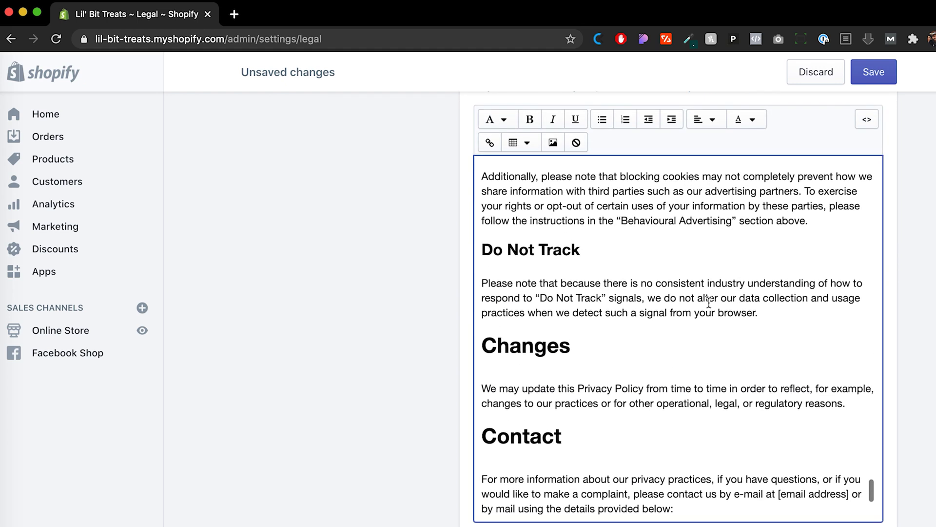
scroll(708, 302, "up", 3)
scroll(709, 302, "up", 2)
scroll(709, 302, "up", 2)
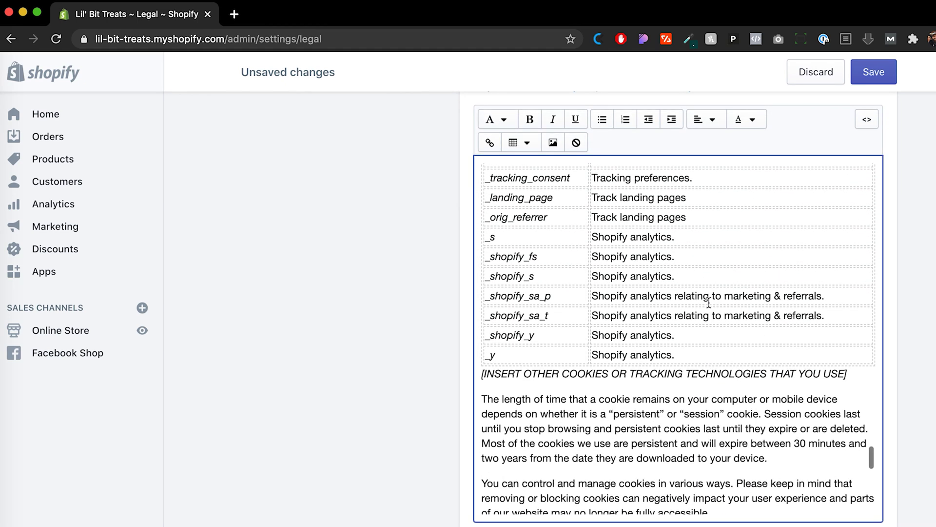
scroll(708, 302, "up", 2)
scroll(709, 302, "up", 2)
scroll(708, 302, "up", 4)
scroll(709, 302, "up", 5)
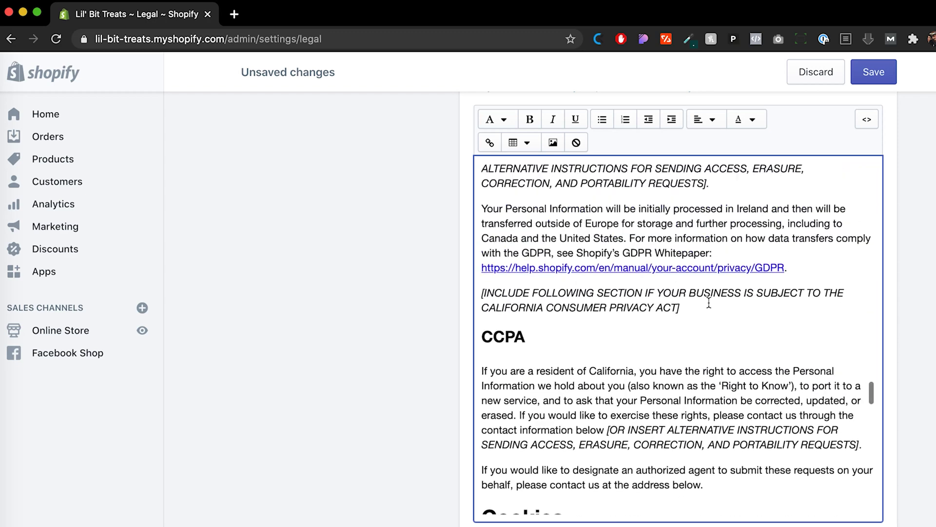
scroll(708, 302, "up", 5)
scroll(709, 302, "up", 5)
scroll(709, 301, "up", 5)
scroll(709, 302, "up", 5)
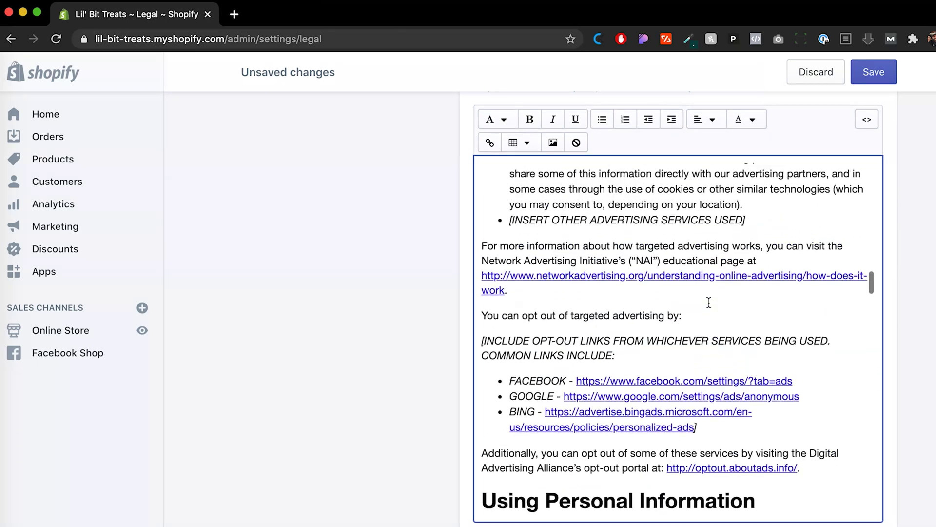
scroll(709, 302, "up", 3)
scroll(708, 302, "up", 5)
scroll(709, 302, "up", 1)
scroll(709, 303, "up", 3)
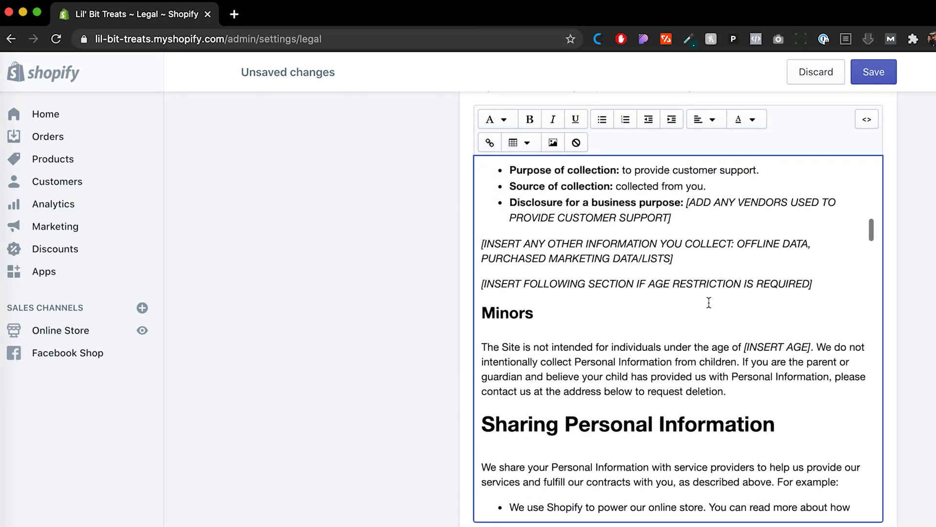
scroll(709, 303, "up", 5)
scroll(709, 302, "up", 1)
scroll(709, 303, "up", 3)
scroll(709, 303, "up", 2)
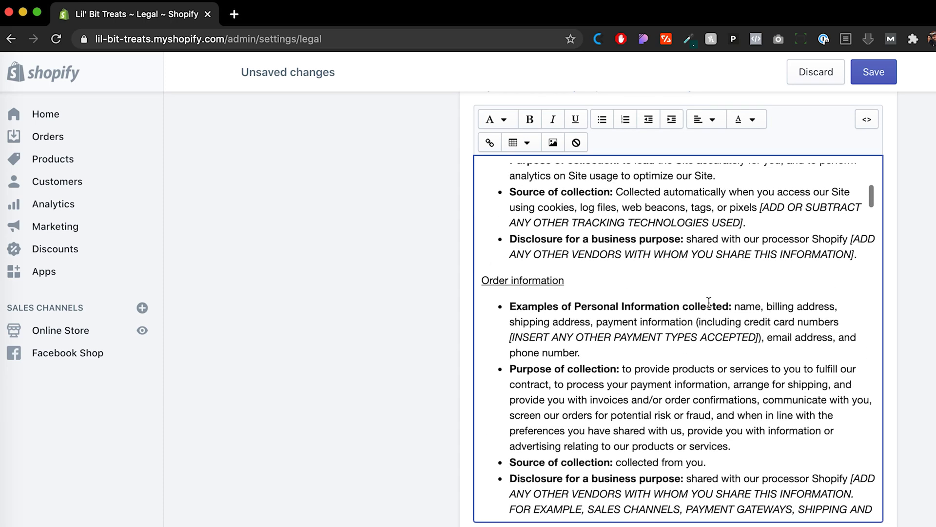
scroll(708, 302, "up", 3)
scroll(709, 302, "up", 2)
scroll(709, 302, "down", 2)
scroll(709, 302, "down", 2)
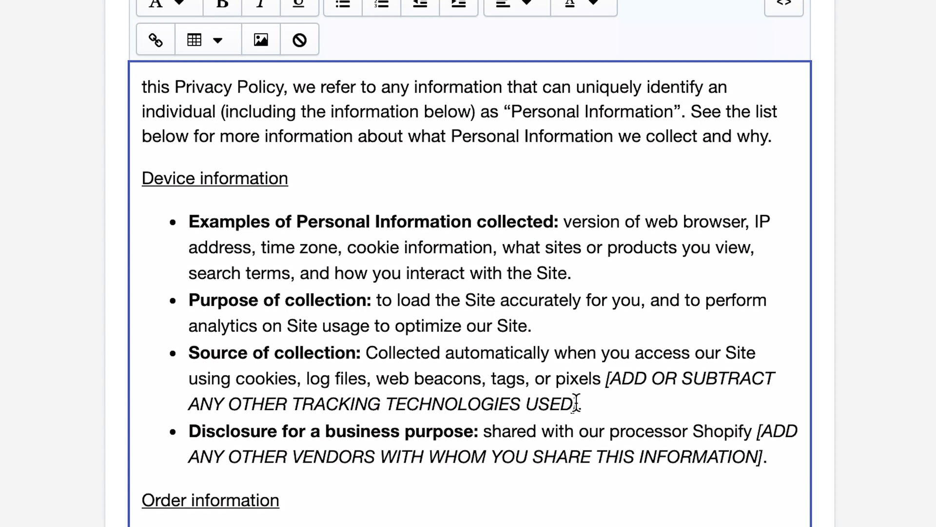
left_click_drag(577, 398, 610, 378)
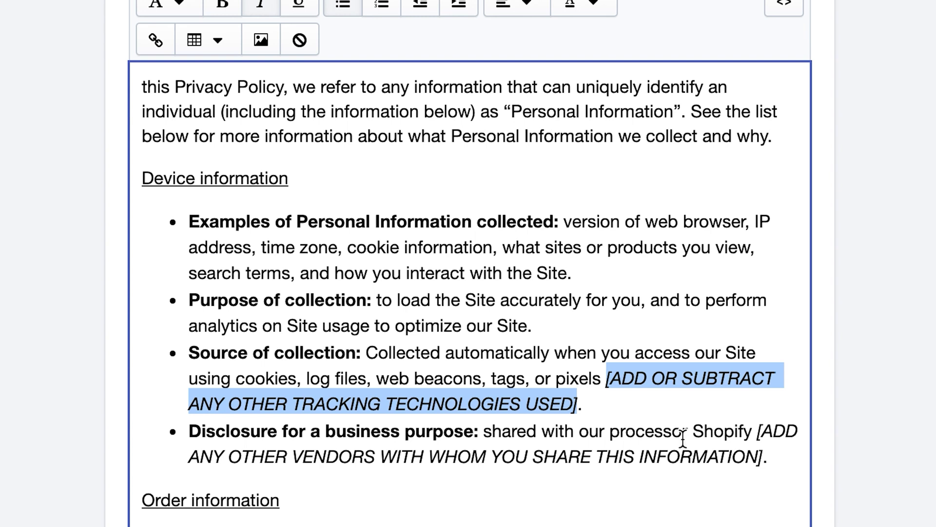
left_click(527, 320)
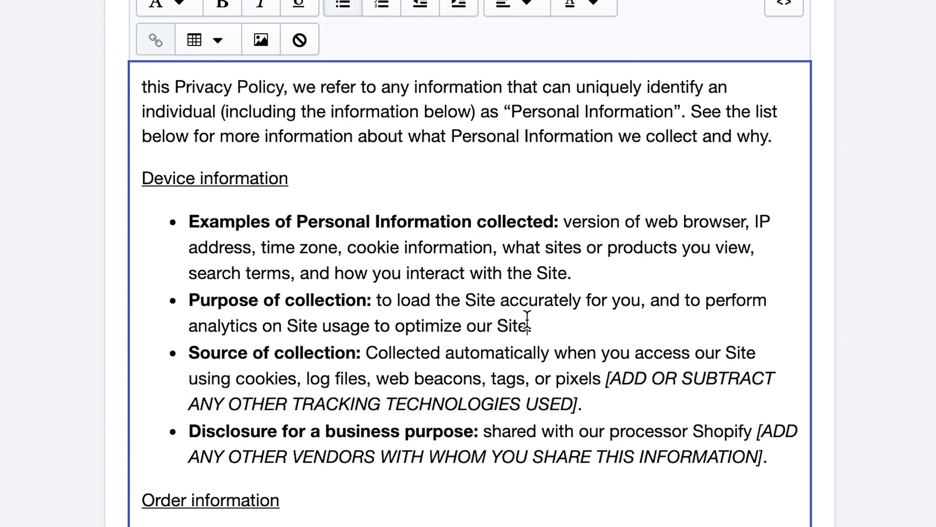
scroll(527, 320, "up", 5)
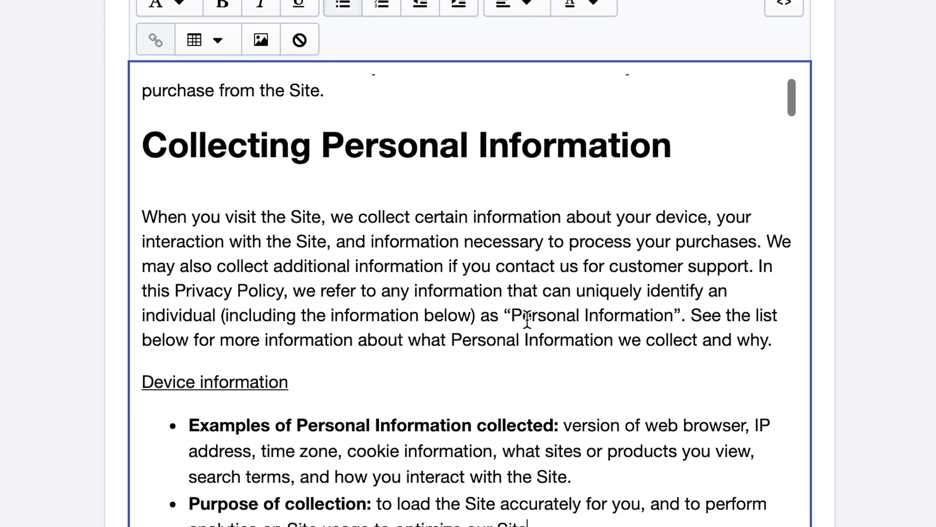
scroll(527, 320, "down", 2)
scroll(527, 320, "down", 2)
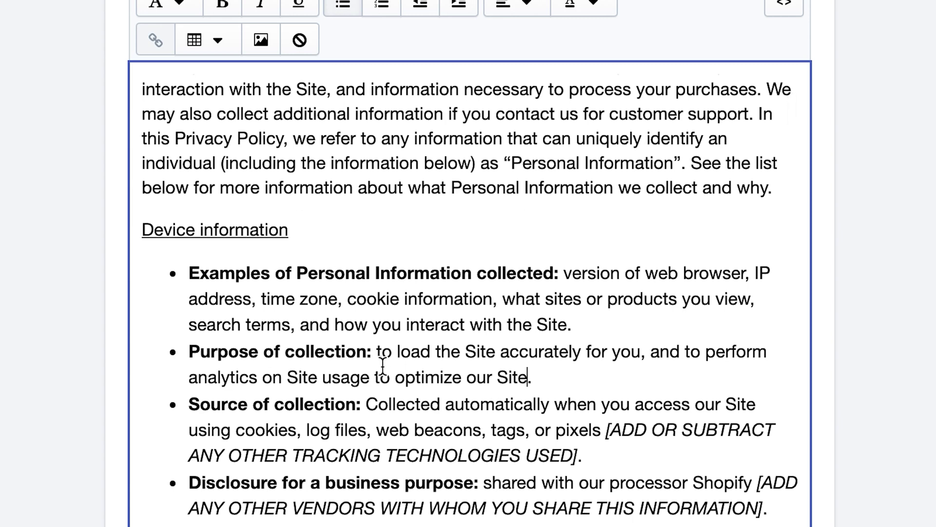
scroll(382, 364, "up", 3)
scroll(382, 364, "up", 3)
scroll(237, 502, "down", 1)
scroll(236, 503, "down", 4)
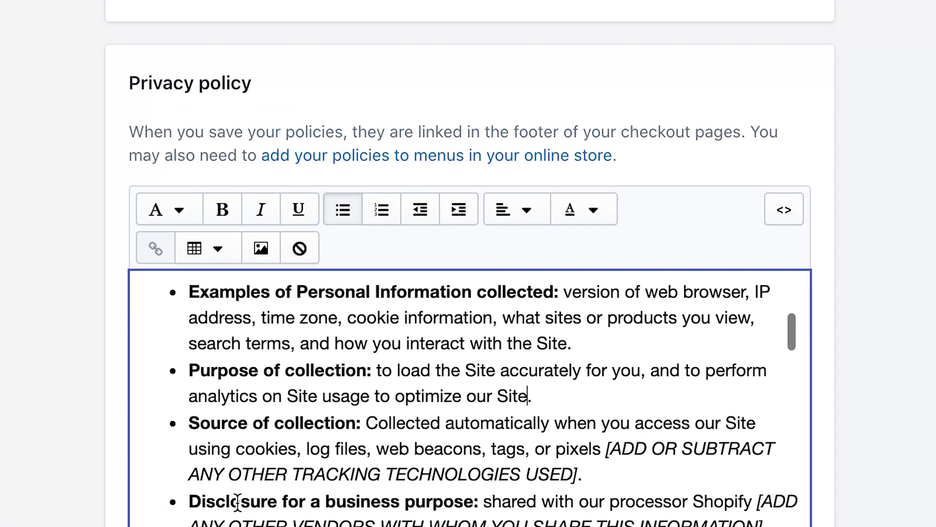
scroll(74, 506, "down", 3)
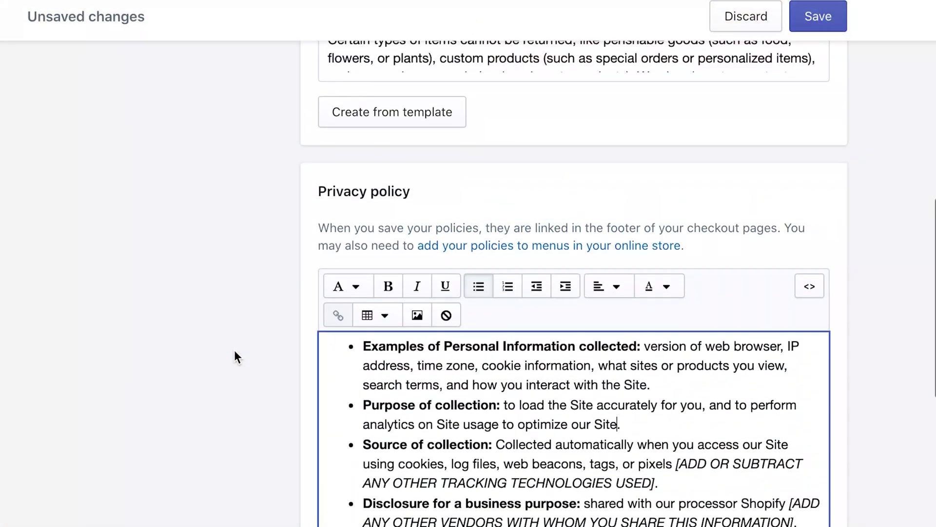
scroll(234, 356, "up", 3)
scroll(234, 357, "up", 1)
scroll(235, 352, "up", 3)
scroll(235, 352, "up", 2)
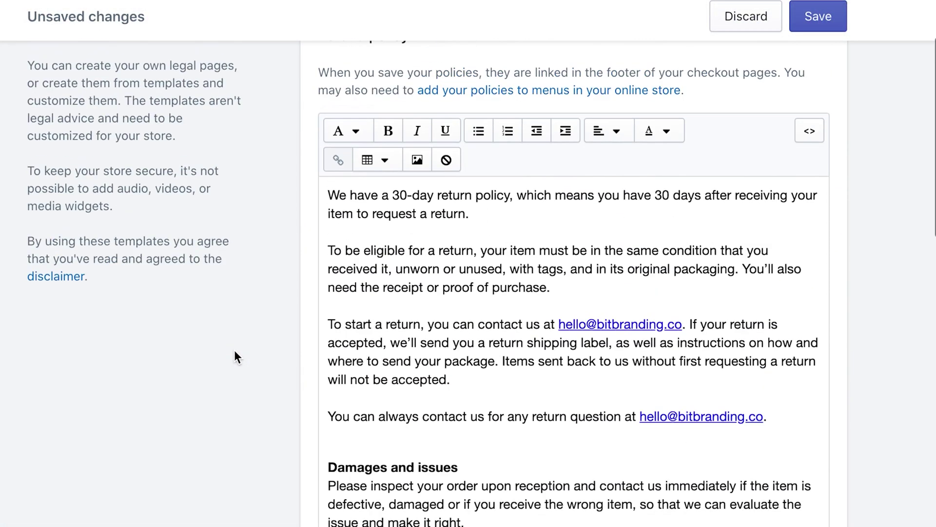
scroll(234, 351, "up", 1)
scroll(277, 274, "down", 2)
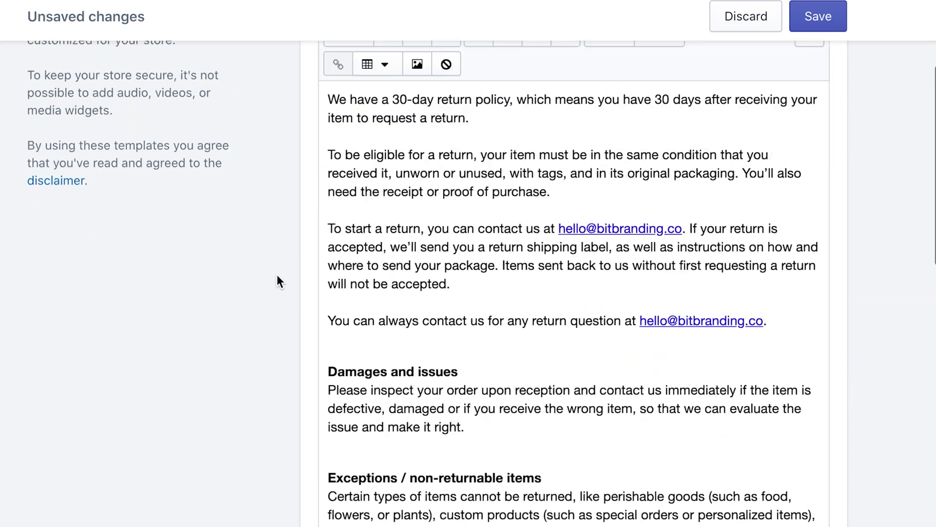
scroll(353, 264, "down", 4)
scroll(303, 337, "down", 5)
scroll(410, 302, "down", 1)
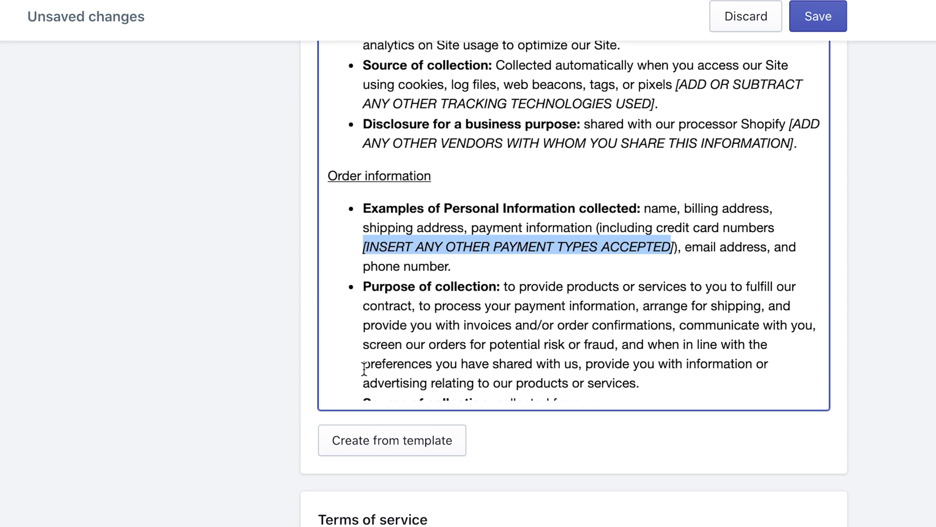
key("BackSpace")
scroll(226, 276, "down", 5)
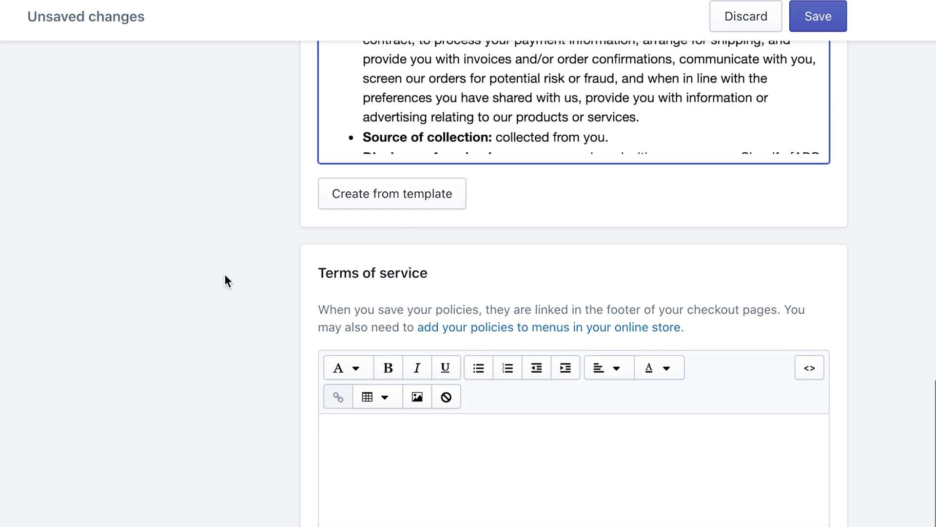
- Fill the Terms of Service from template and begin the Shipping policy text
left_click(379, 479)
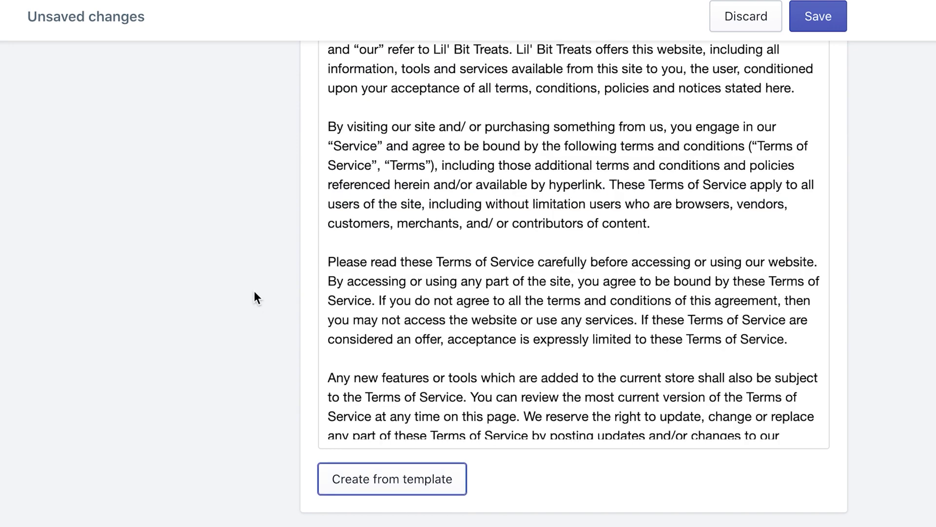
scroll(254, 291, "up", 3)
scroll(254, 290, "down", 2)
scroll(507, 259, "down", 2)
scroll(508, 258, "down", 5)
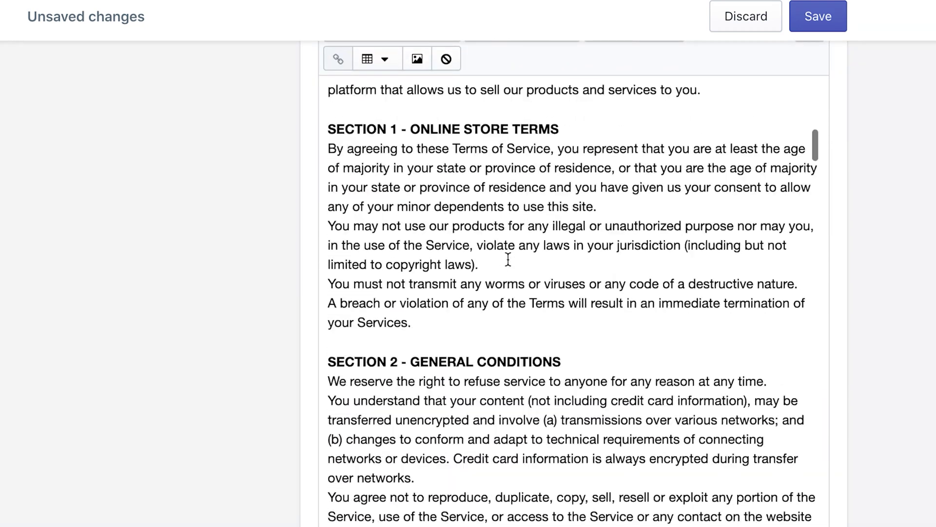
scroll(508, 259, "down", 5)
scroll(401, 223, "down", 3)
scroll(401, 223, "down", 4)
scroll(401, 223, "down", 4)
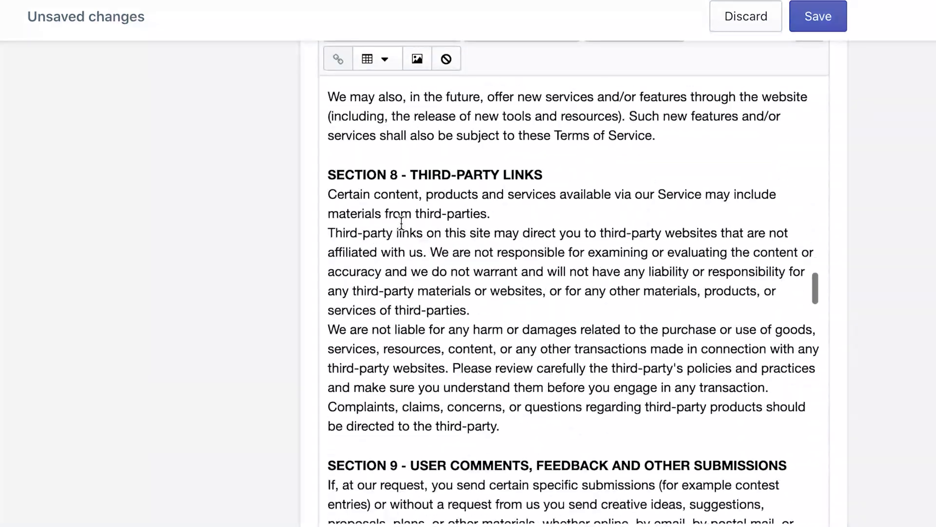
scroll(400, 223, "down", 3)
scroll(401, 223, "down", 5)
scroll(401, 224, "down", 4)
scroll(401, 223, "down", 5)
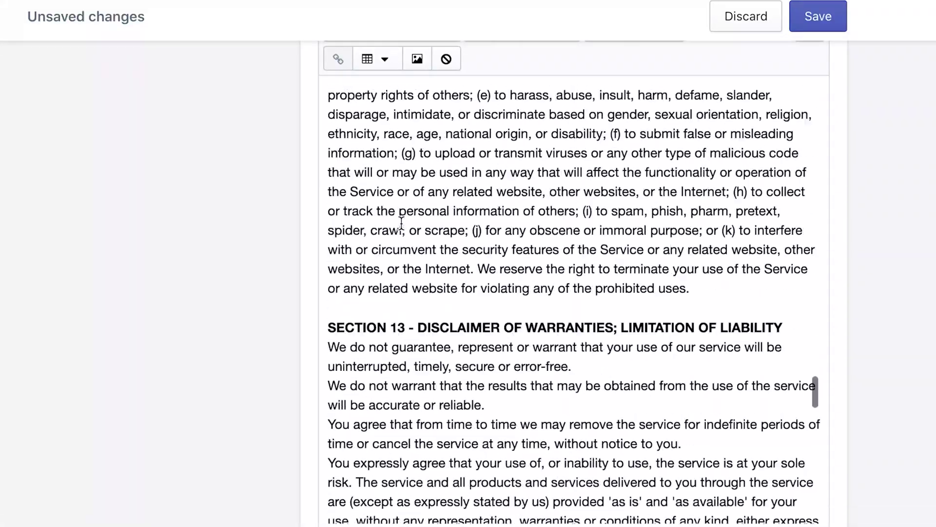
scroll(402, 223, "down", 5)
scroll(401, 224, "down", 5)
scroll(402, 222, "down", 3)
scroll(180, 218, "down", 3)
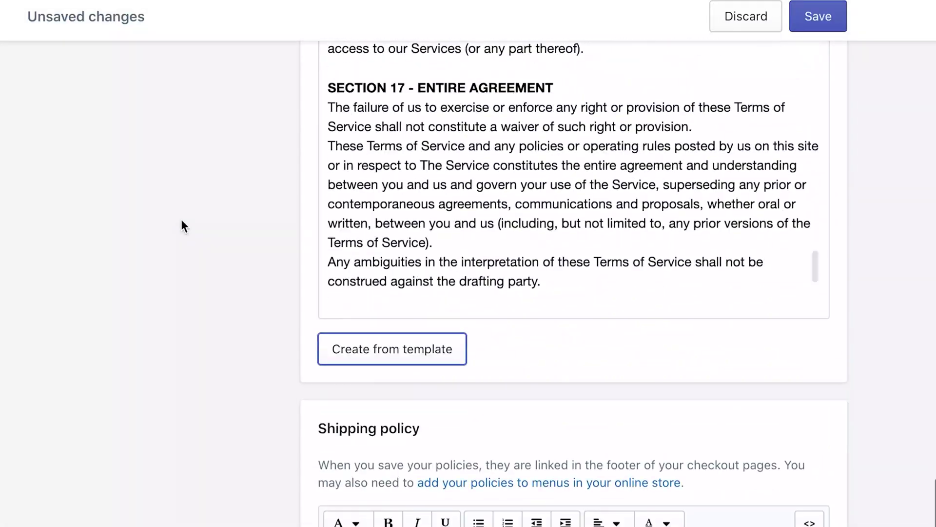
scroll(180, 219, "down", 2)
scroll(181, 219, "down", 1)
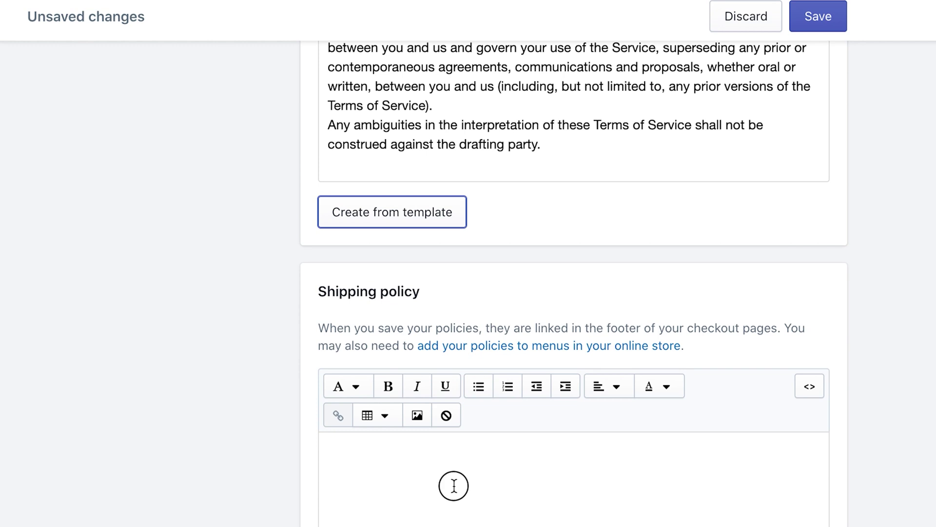
left_click(453, 486)
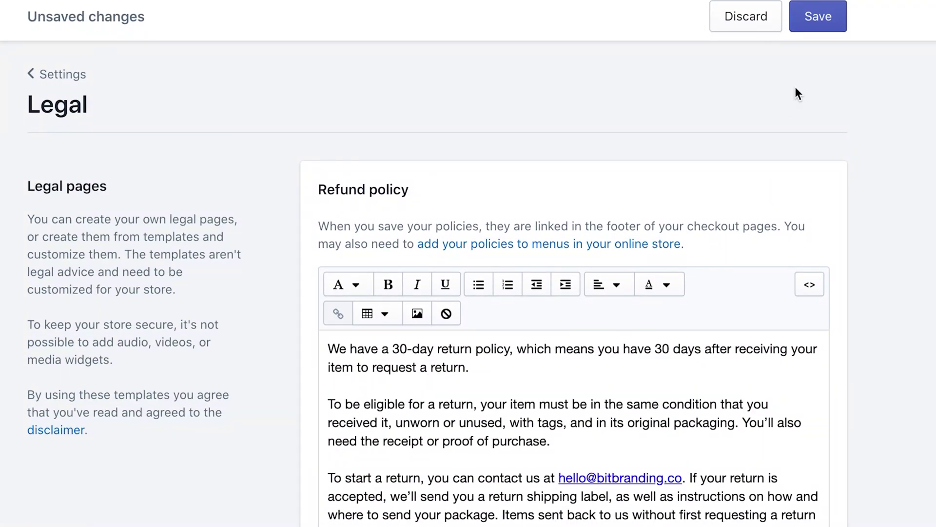
- Save the legal policies and open Footer menu under Online Store > Navigation
left_click(821, 31)
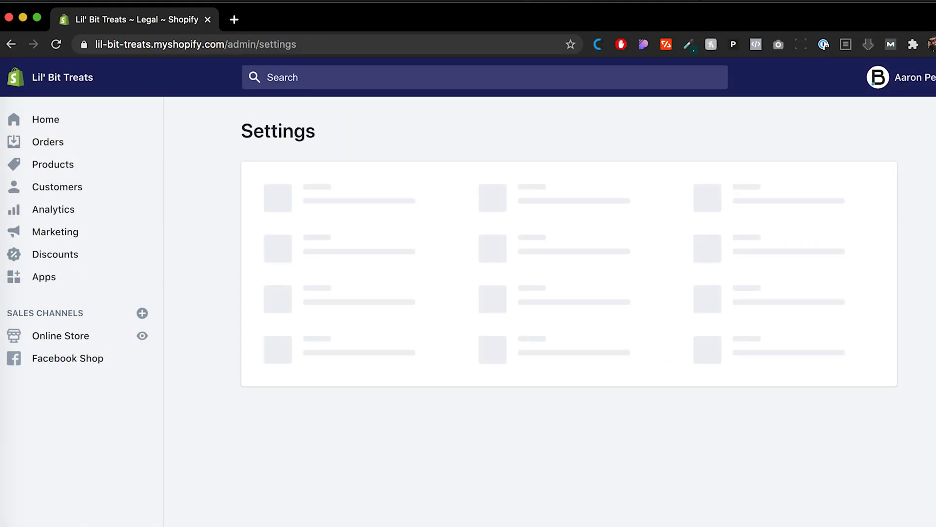
left_click(60, 335)
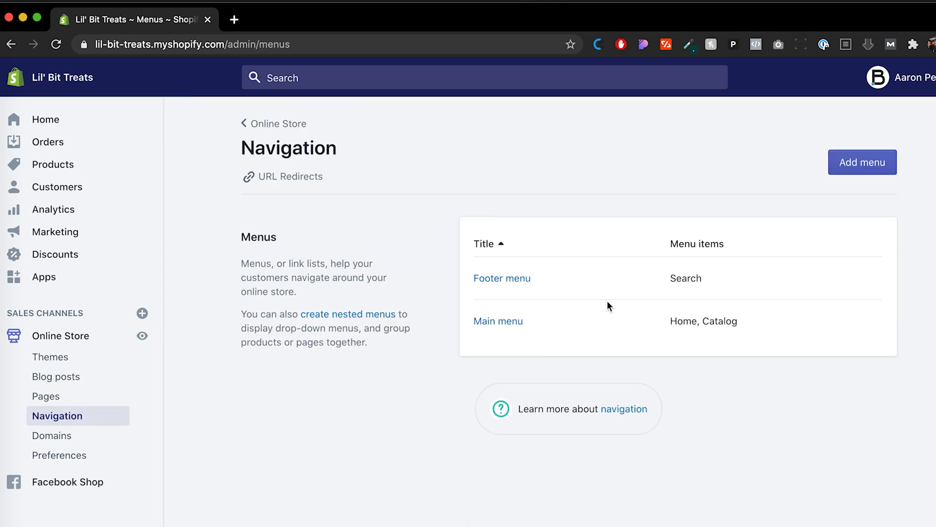
left_click(515, 280)
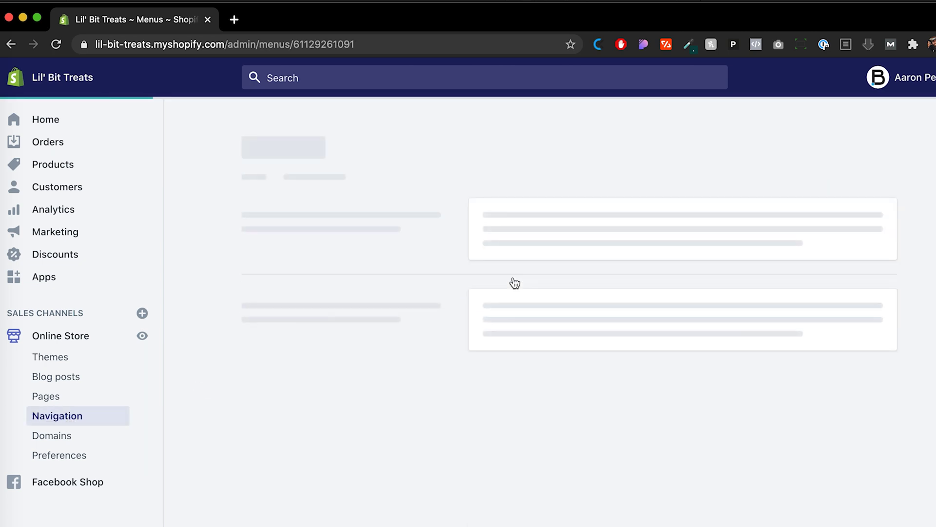
- Add a Privacy Policy link to the footer menu
left_click(305, 384)
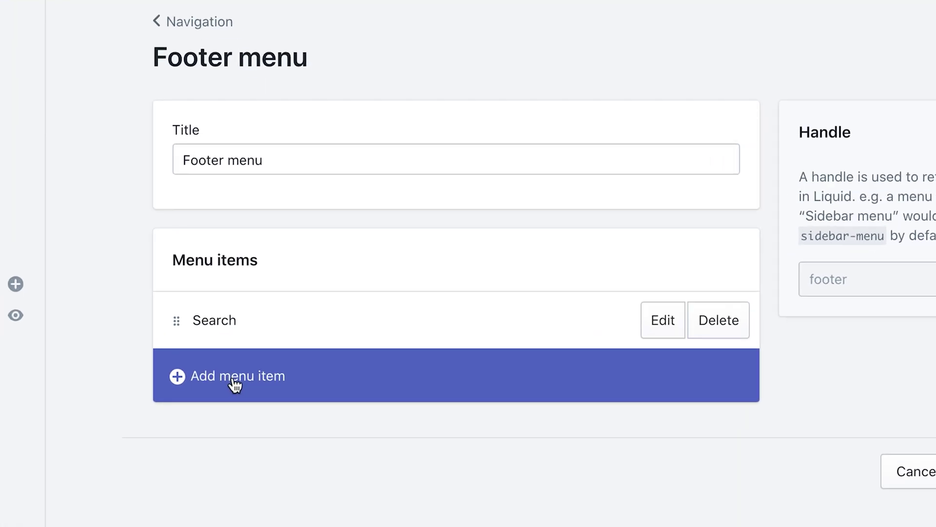
left_click(300, 382)
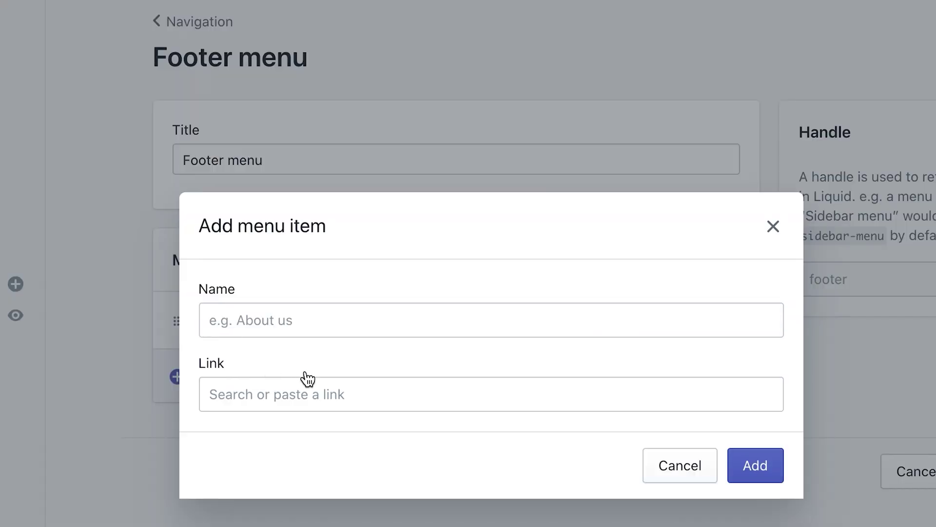
left_click(301, 397)
scroll(399, 238, "down", 1)
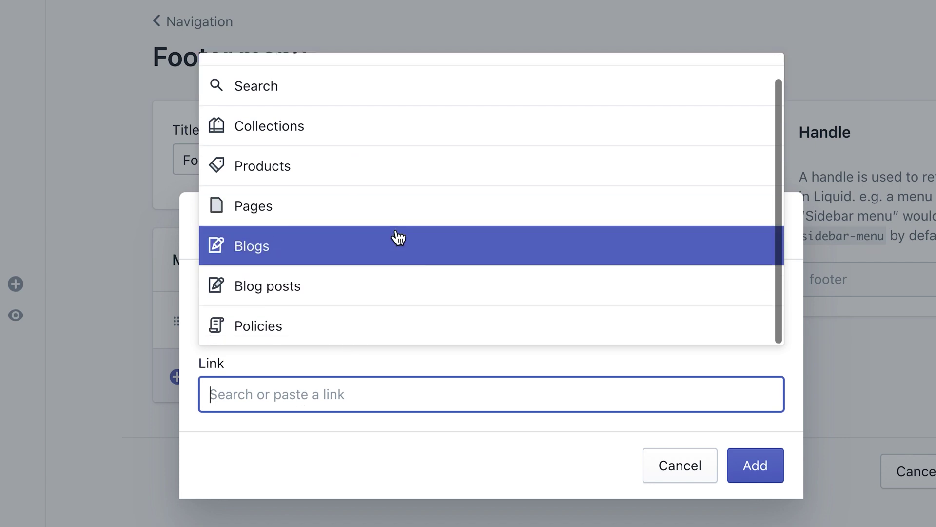
left_click(277, 335)
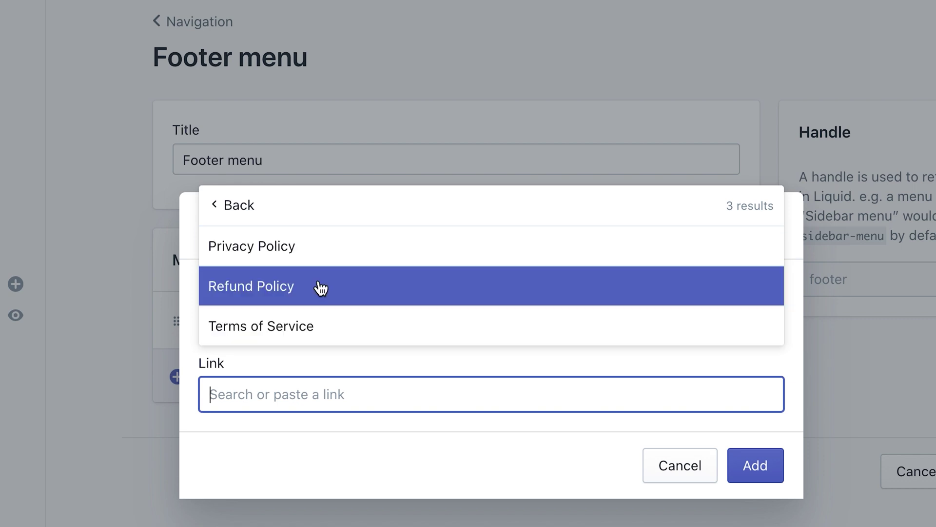
left_click(306, 256)
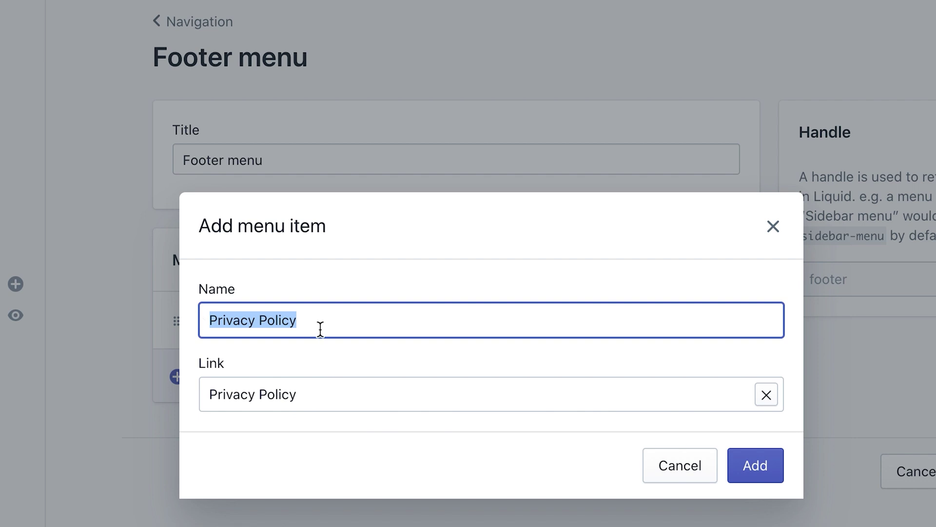
left_click(749, 468)
- Add a Refund Policy link to the footer menu
left_click(229, 444)
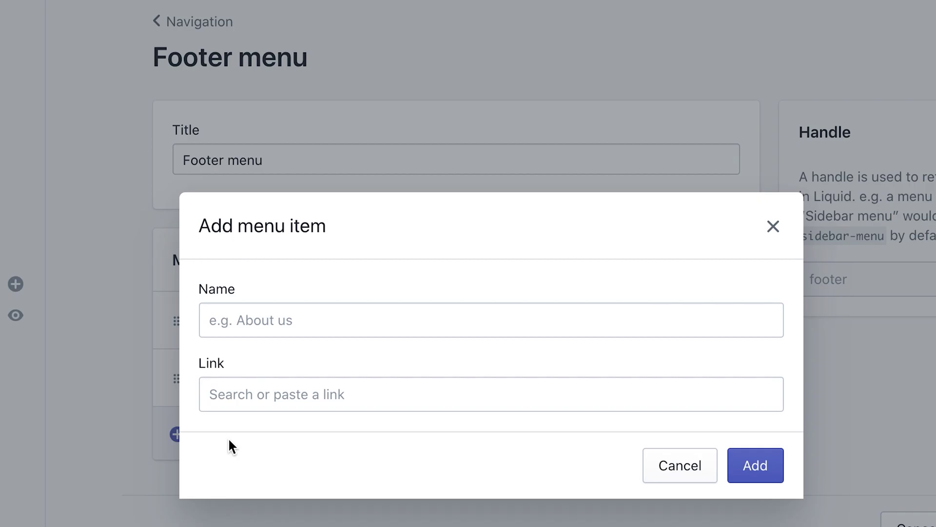
left_click(286, 397)
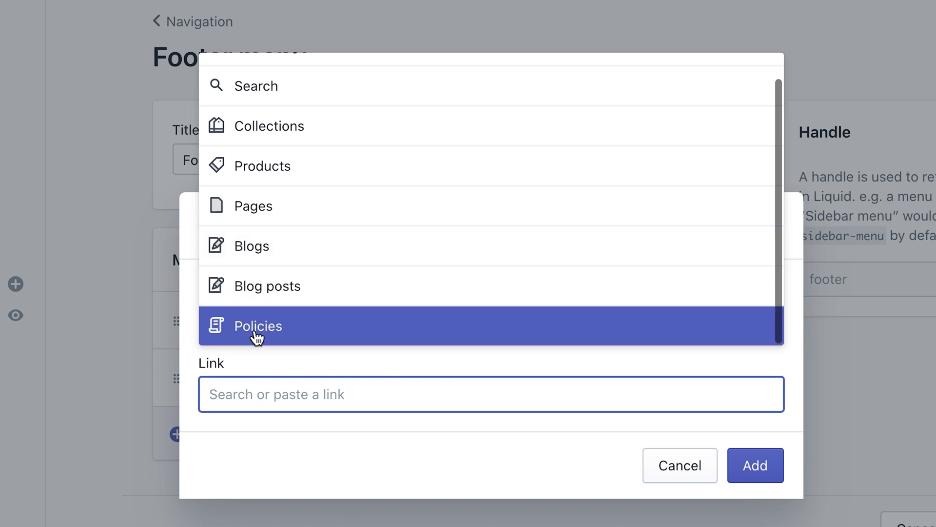
left_click(256, 328)
left_click(314, 295)
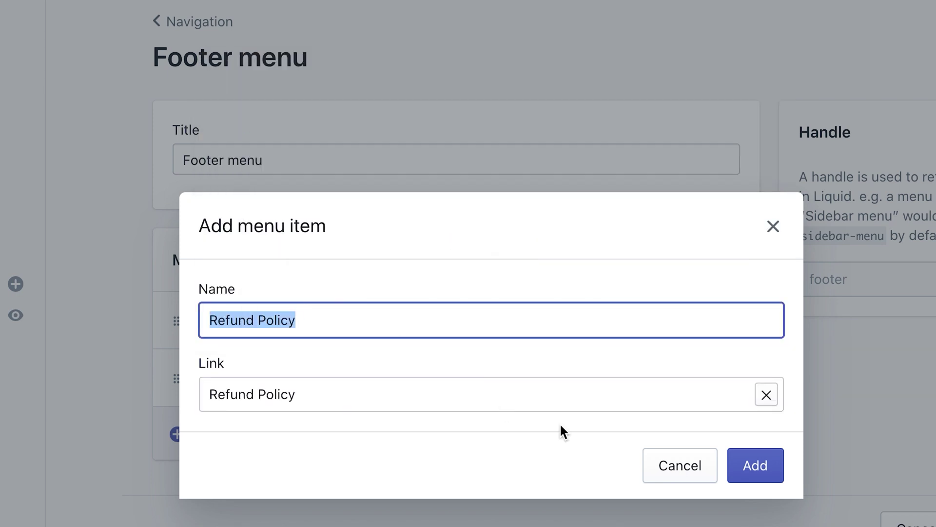
left_click(758, 468)
- Add a Terms of Service link to the footer menu and save the menu
left_click(272, 497)
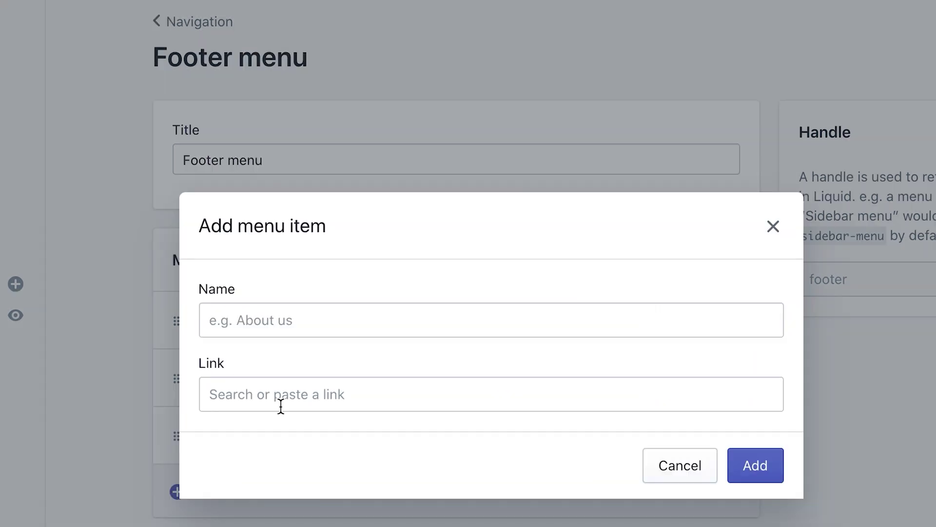
left_click(313, 404)
scroll(350, 274, "down", 1)
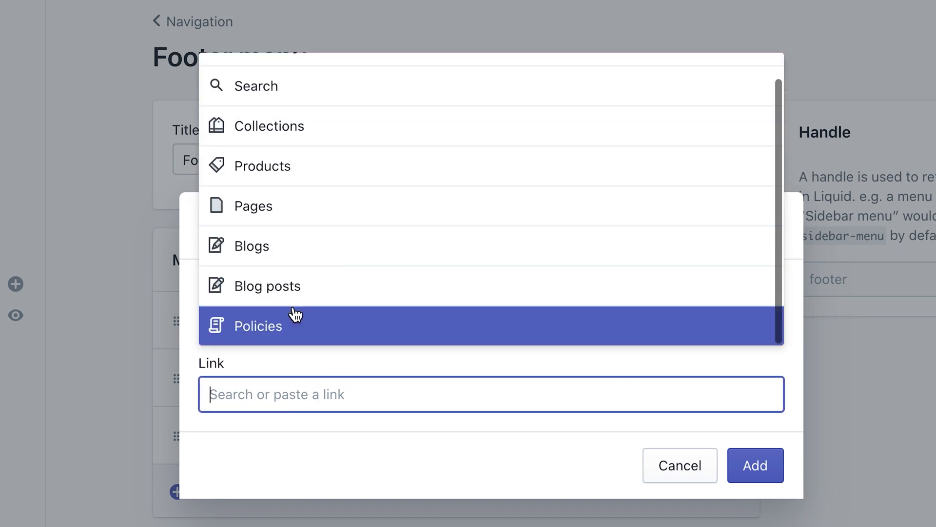
left_click(295, 316)
left_click(368, 323)
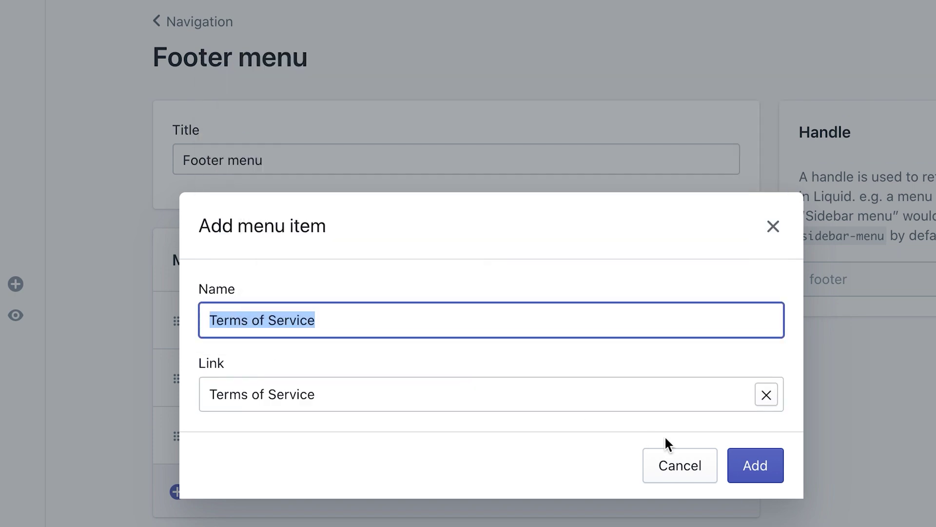
left_click(722, 449)
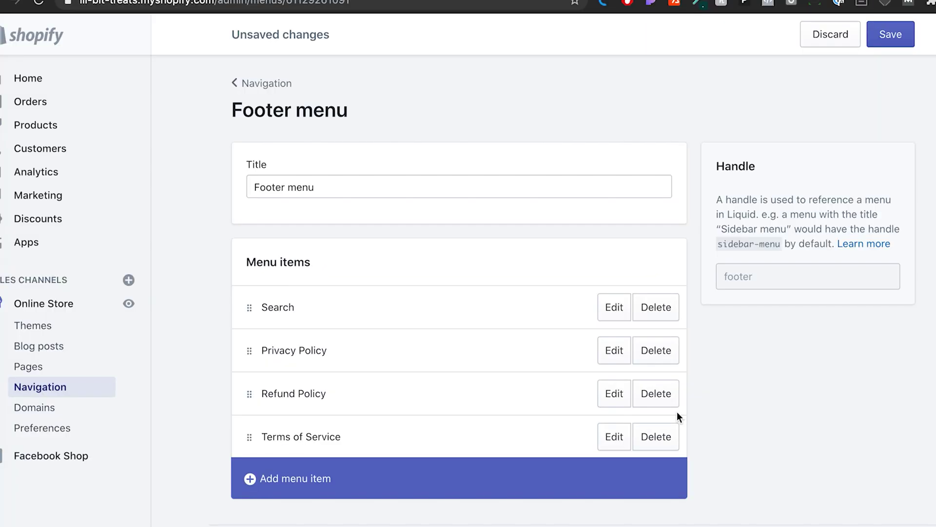
left_click(899, 45)
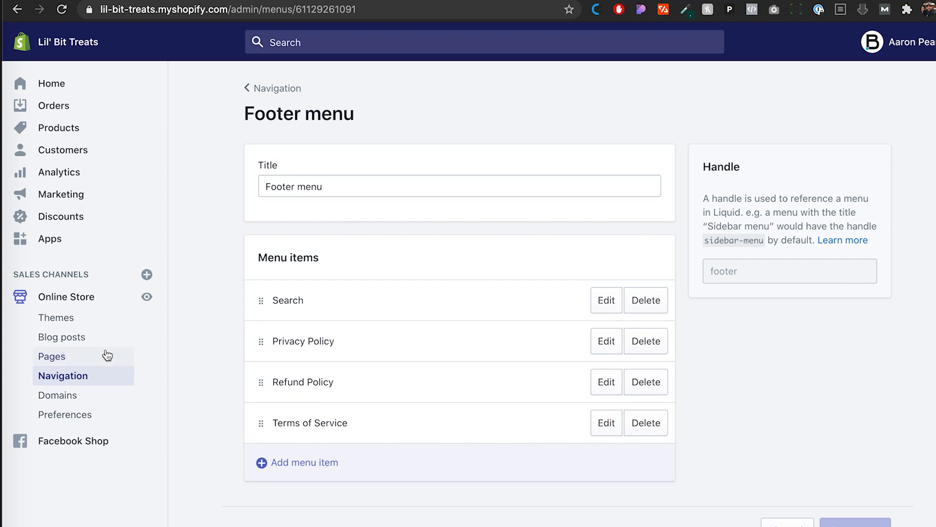
- Add a page titled 'COVID-19 Guidelines' under Online Store > Pages and save it
left_click(61, 358)
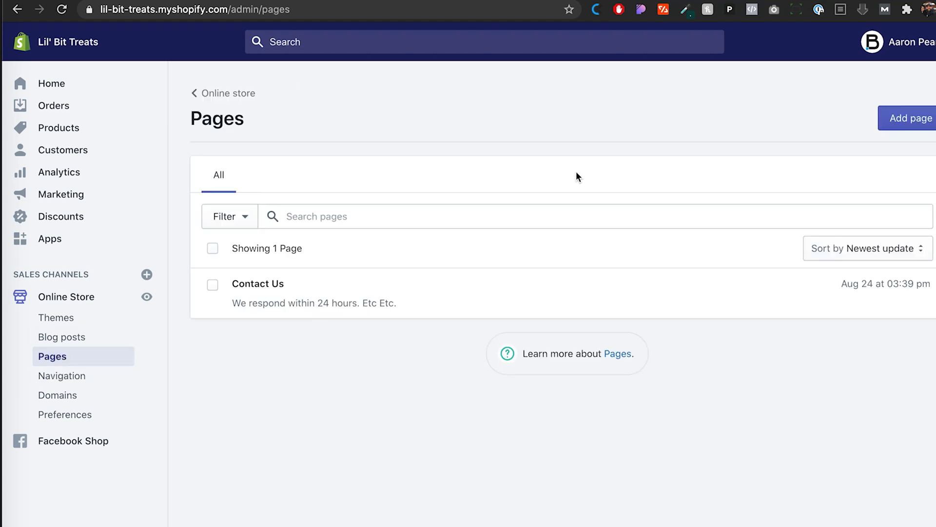
left_click(894, 125)
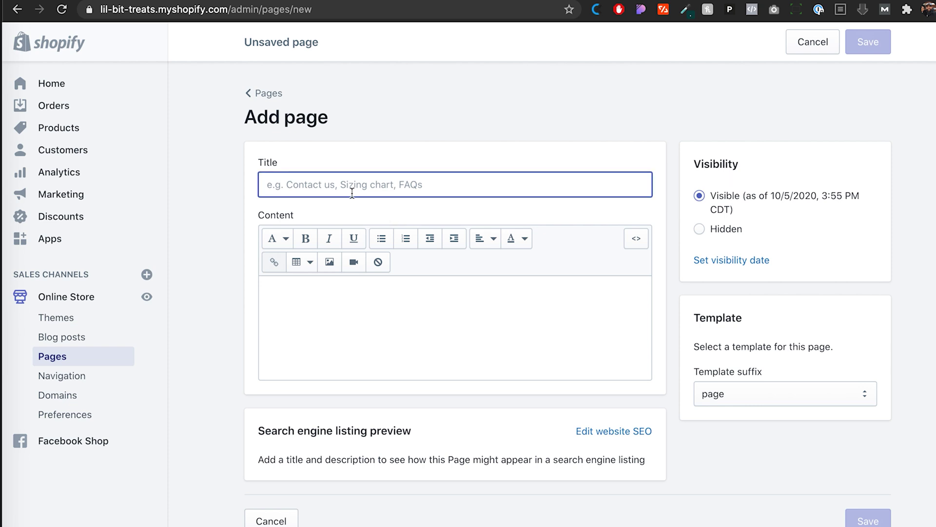
type("Co")
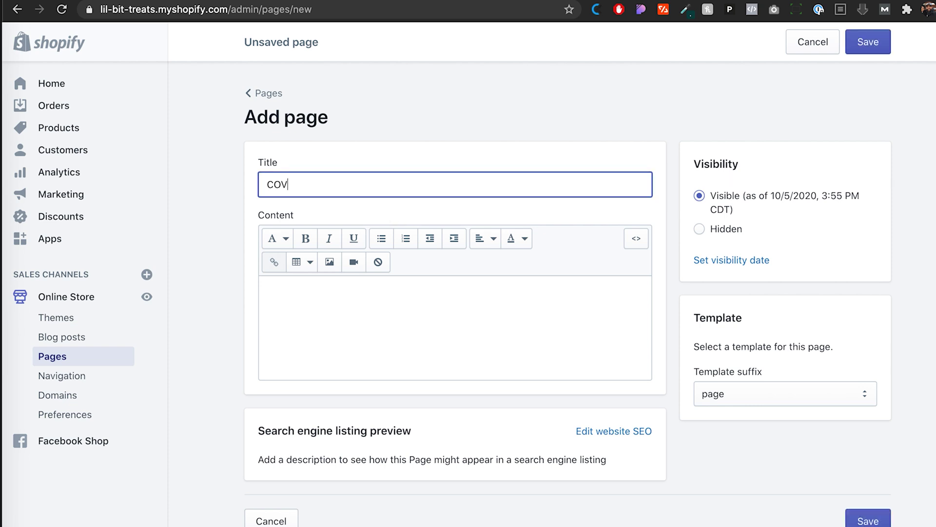
type("ID-19 Guidelines")
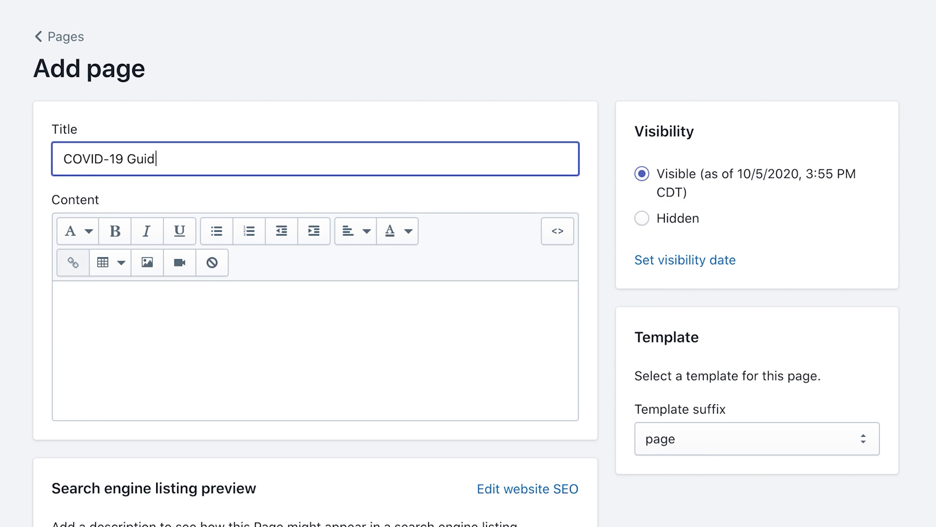
left_click(215, 337)
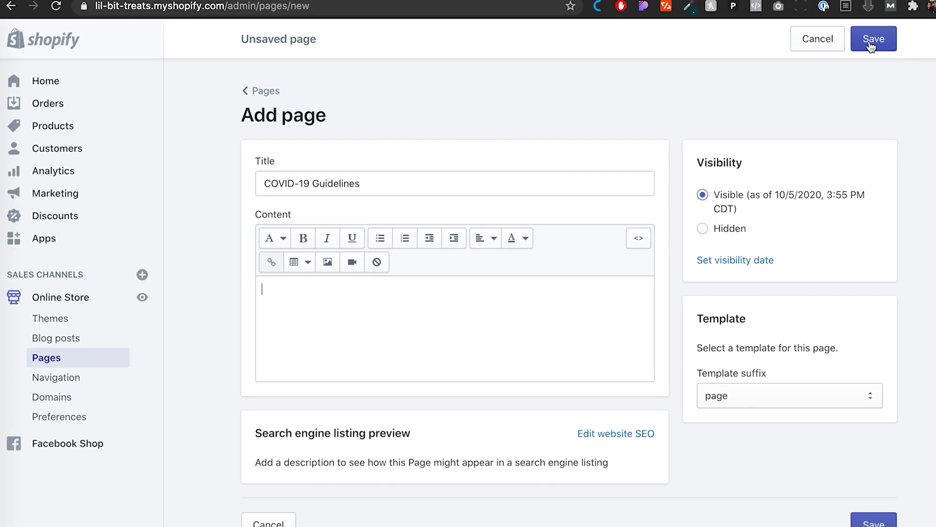
left_click(871, 41)
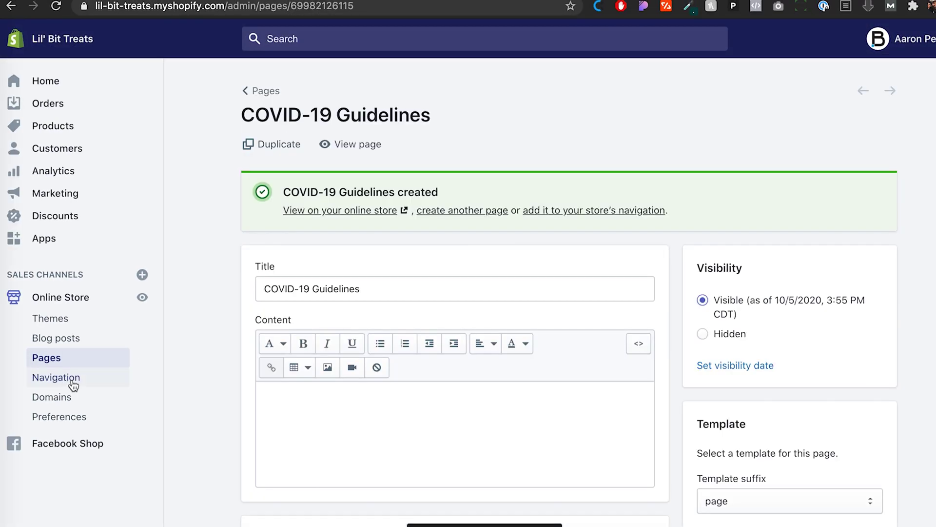